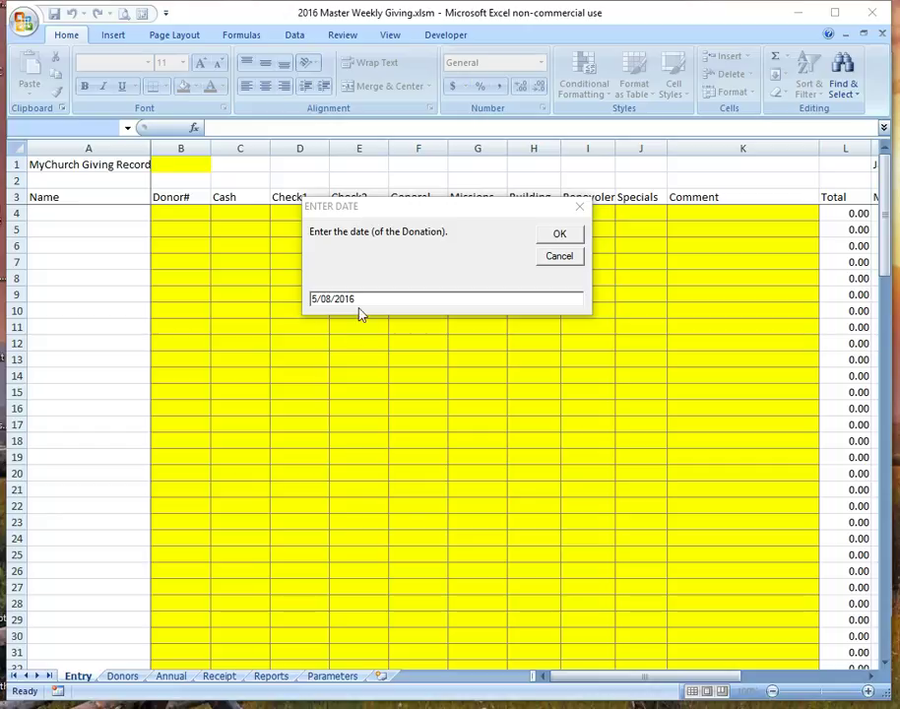
Accept 5/08/2016 as the donation date and dismiss the notice about bringing up the menu.
{"action": "left_click", "coordinate": [557, 237]}
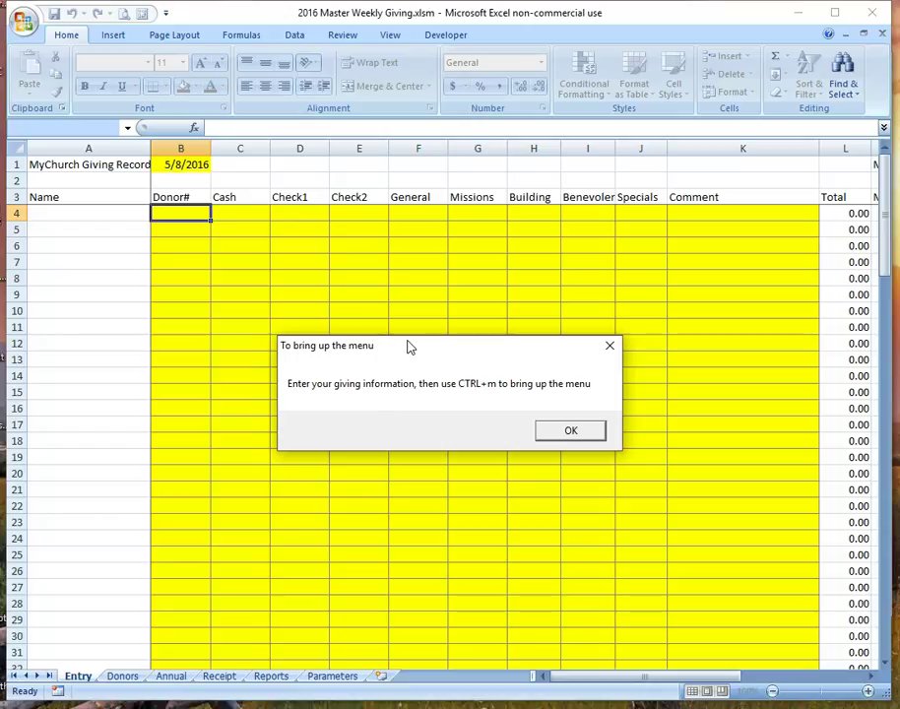
{"action": "left_click", "coordinate": [580, 431]}
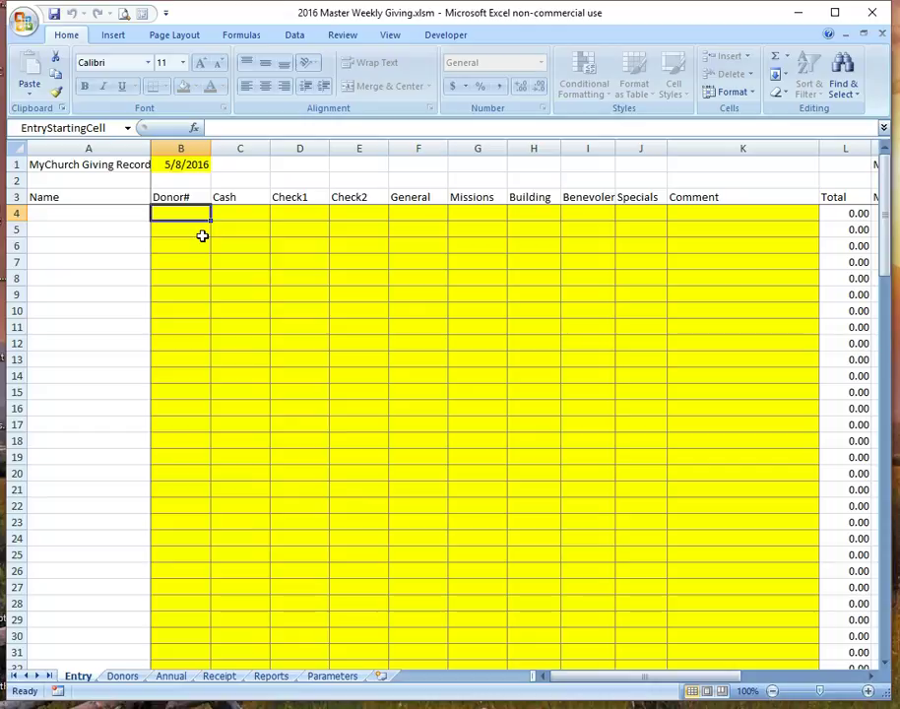
Start the first giving record in row 4 with the donor's number and a Cash amount of 10.
{"action": "type", "text": "2"}
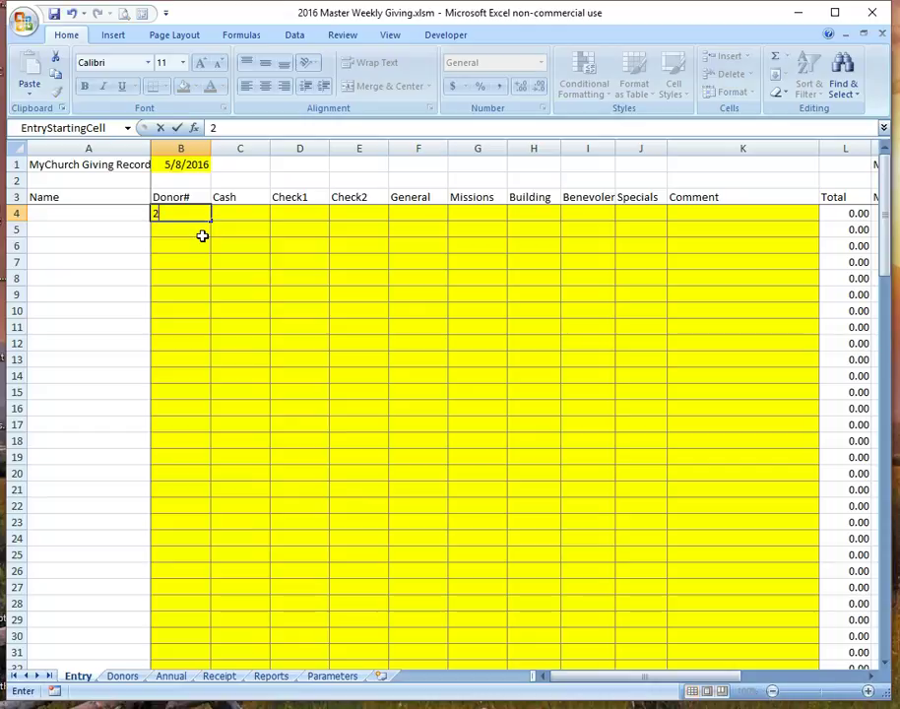
{"action": "key", "text": "Tab"}
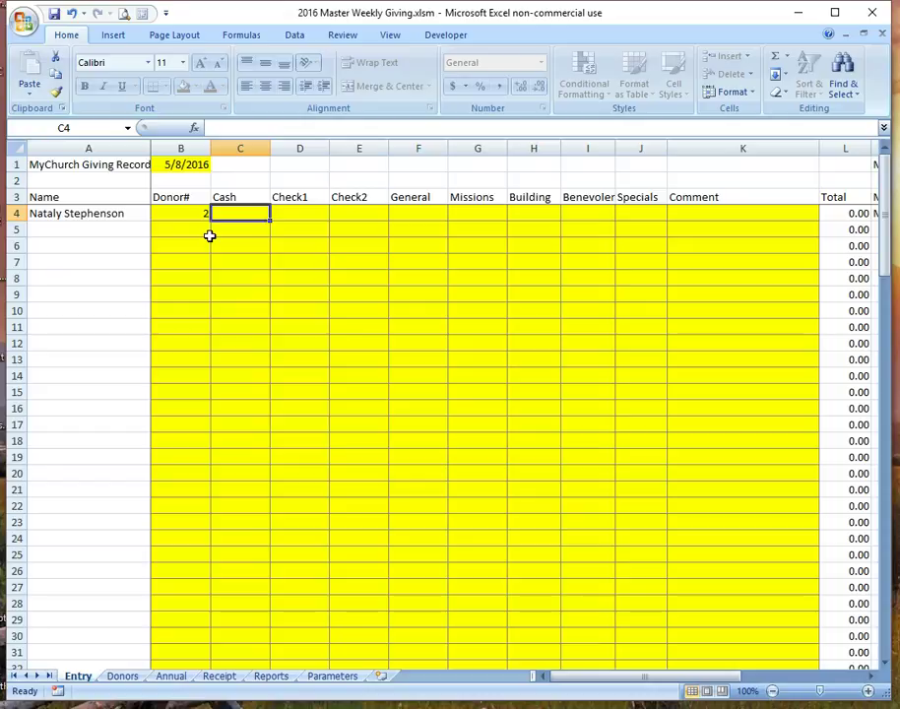
{"action": "type", "text": "10"}
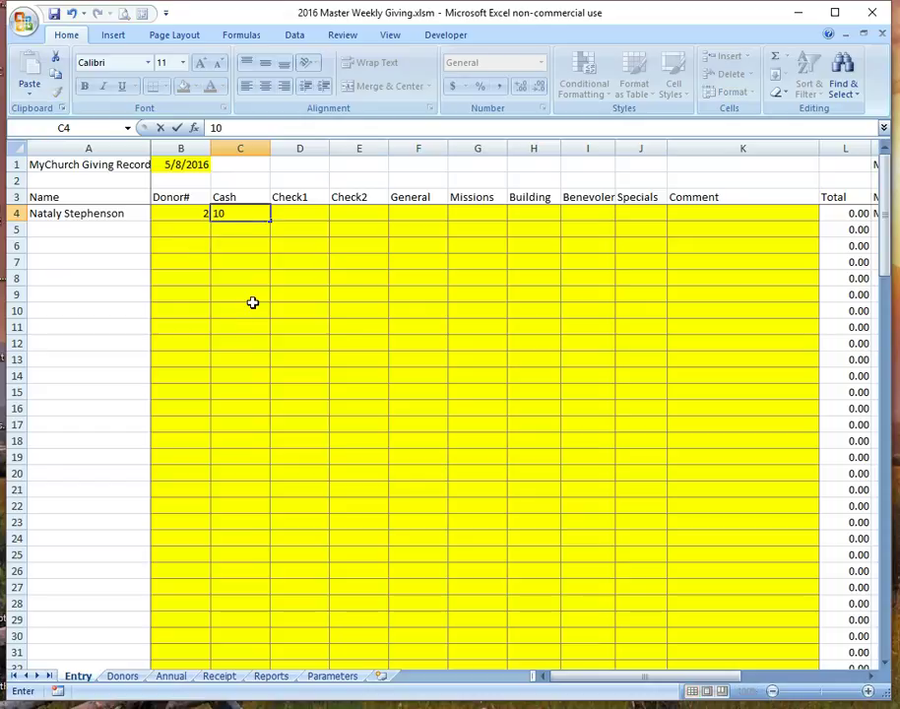
{"action": "key", "text": "Tab"}
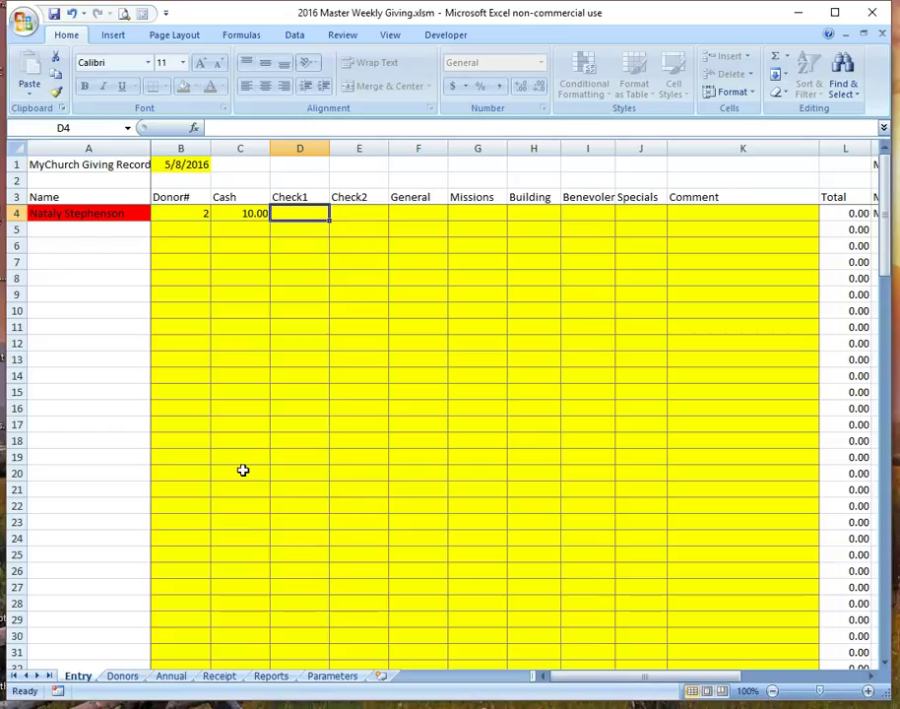
Allocate the row 4 donation as 5 to General and 5 to Missions.
{"action": "key", "text": "Tab"}
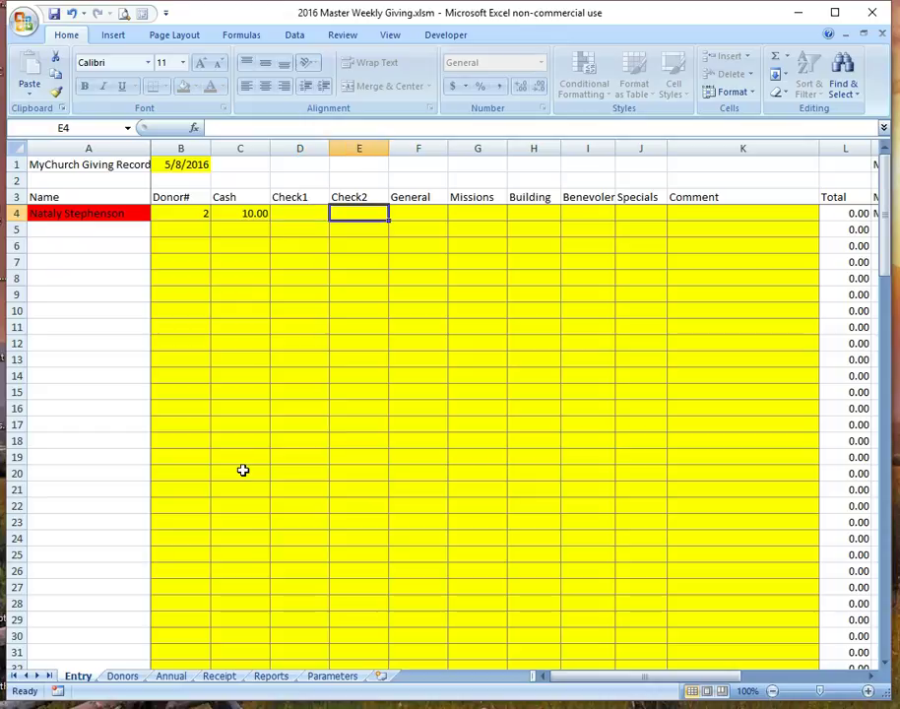
{"action": "key", "text": "Tab"}
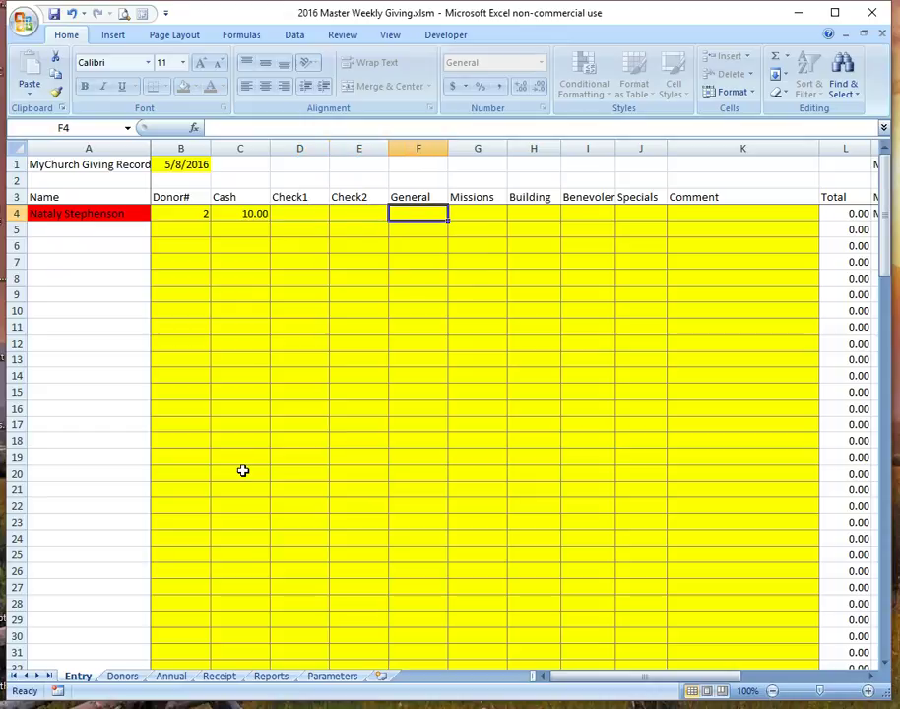
{"action": "type", "text": "5"}
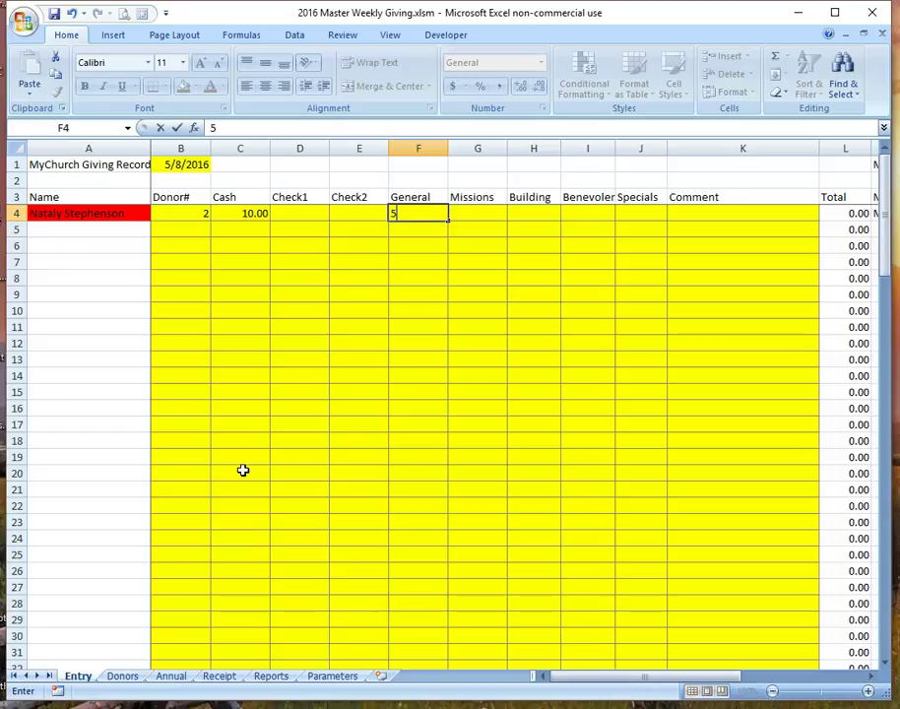
{"action": "key", "text": "Tab"}
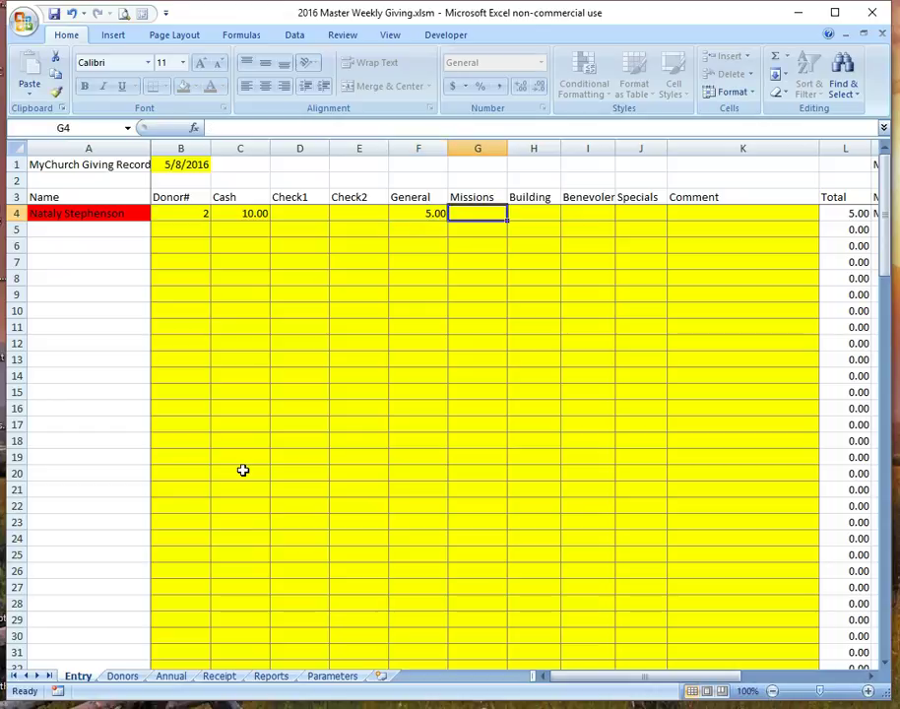
{"action": "type", "text": "5"}
{"action": "key", "text": "Tab"}
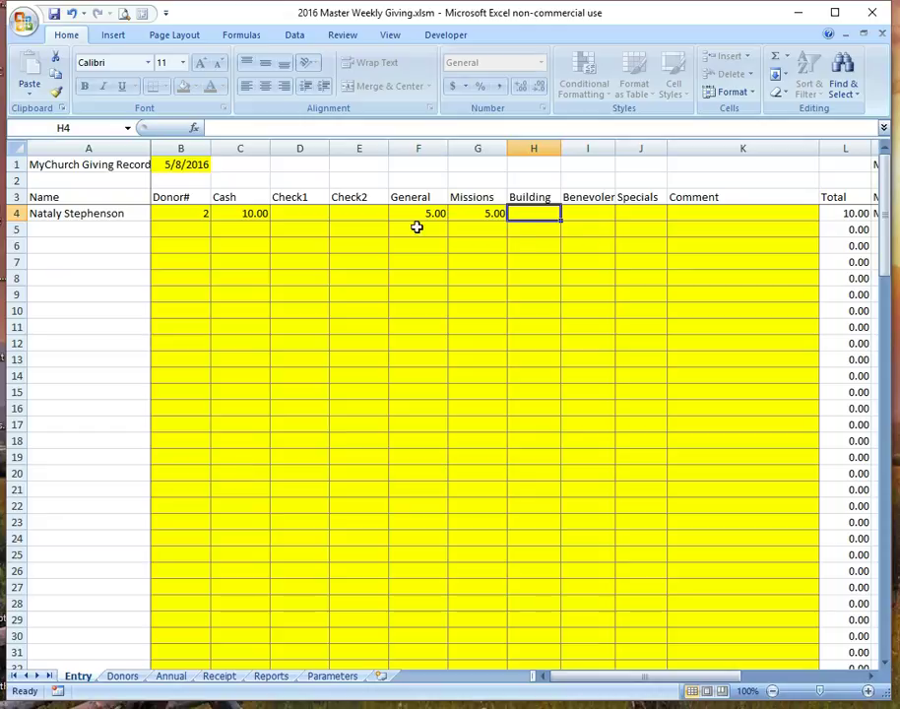
Start the second giving record in row 5 with the donor's number and a Check1 amount of 100.
{"action": "left_click", "coordinate": [99, 216]}
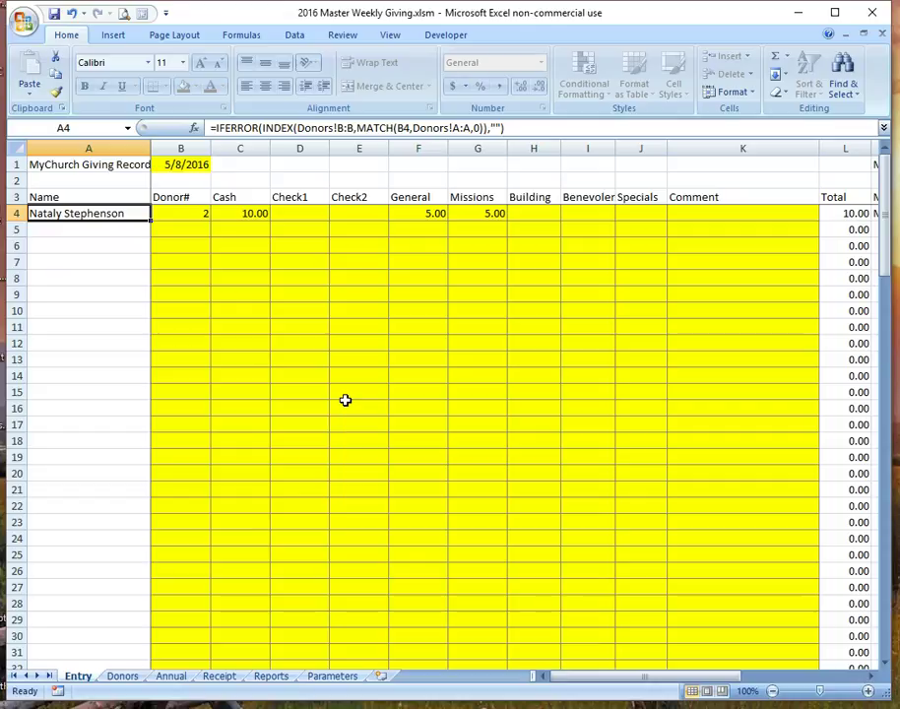
{"action": "key", "text": "Down"}
{"action": "key", "text": "Right"}
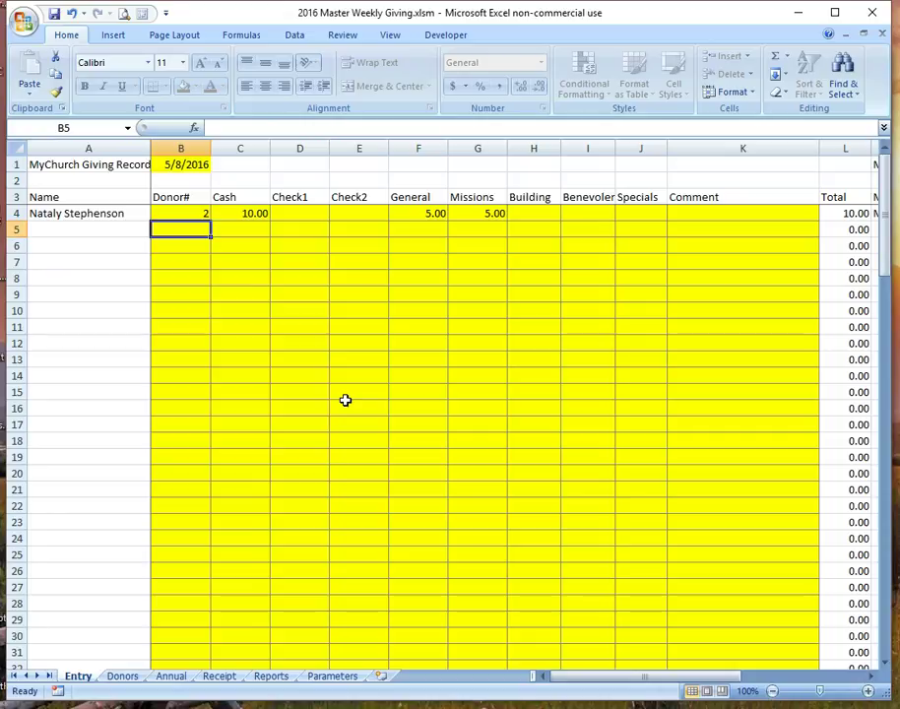
{"action": "type", "text": "6"}
{"action": "key", "text": "Tab"}
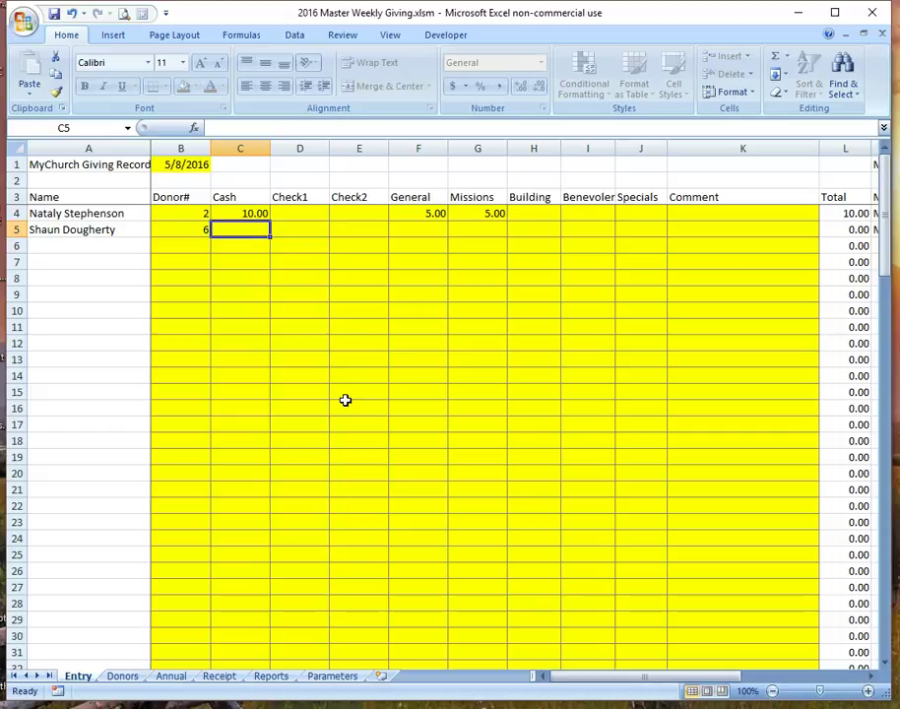
{"action": "key", "text": "Tab"}
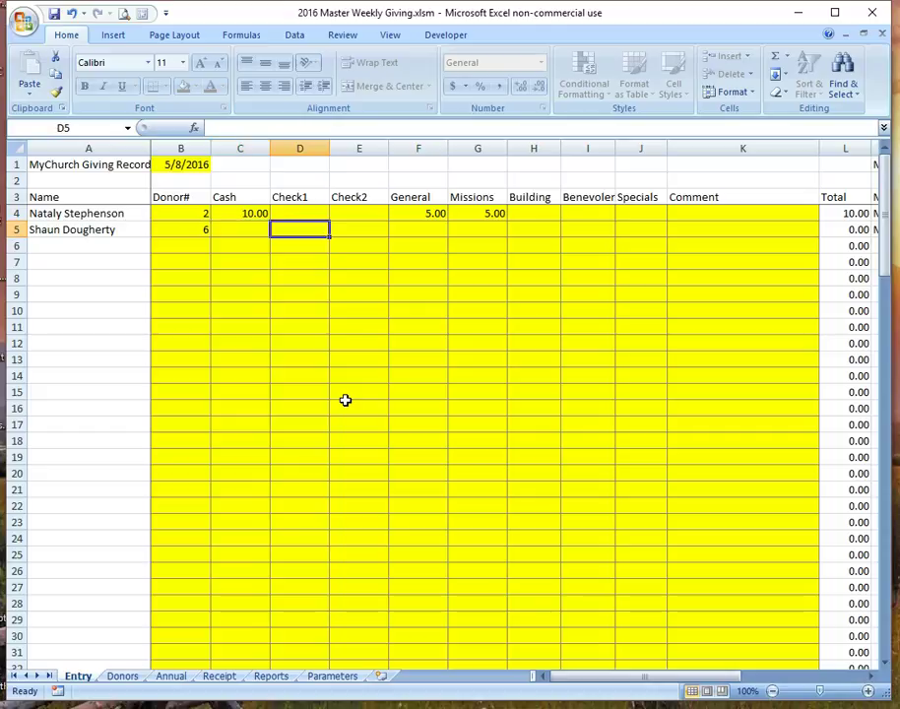
{"action": "type", "text": "100"}
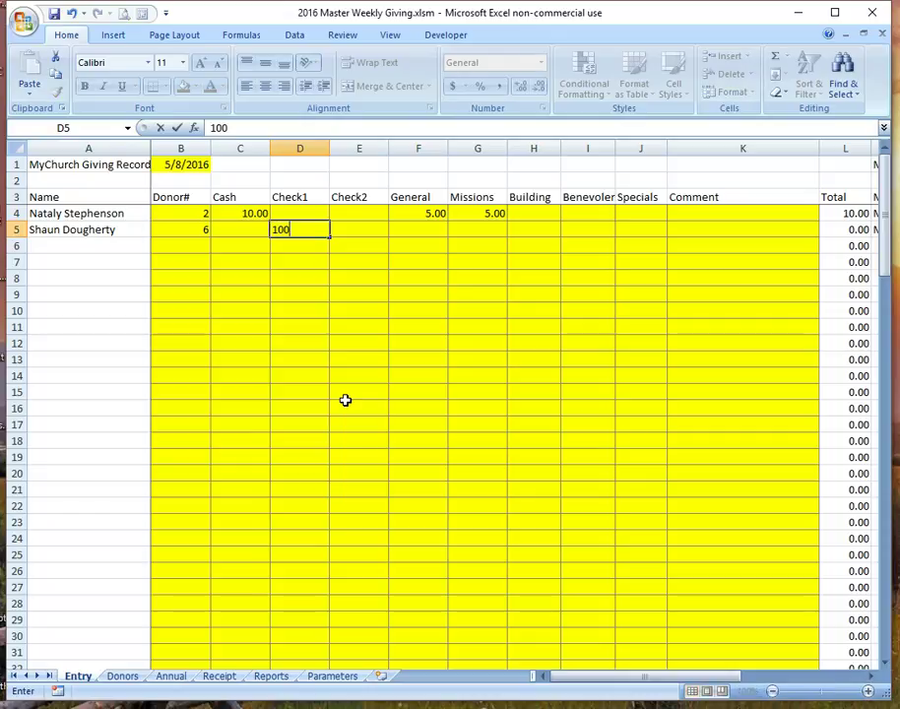
{"action": "key", "text": "Tab"}
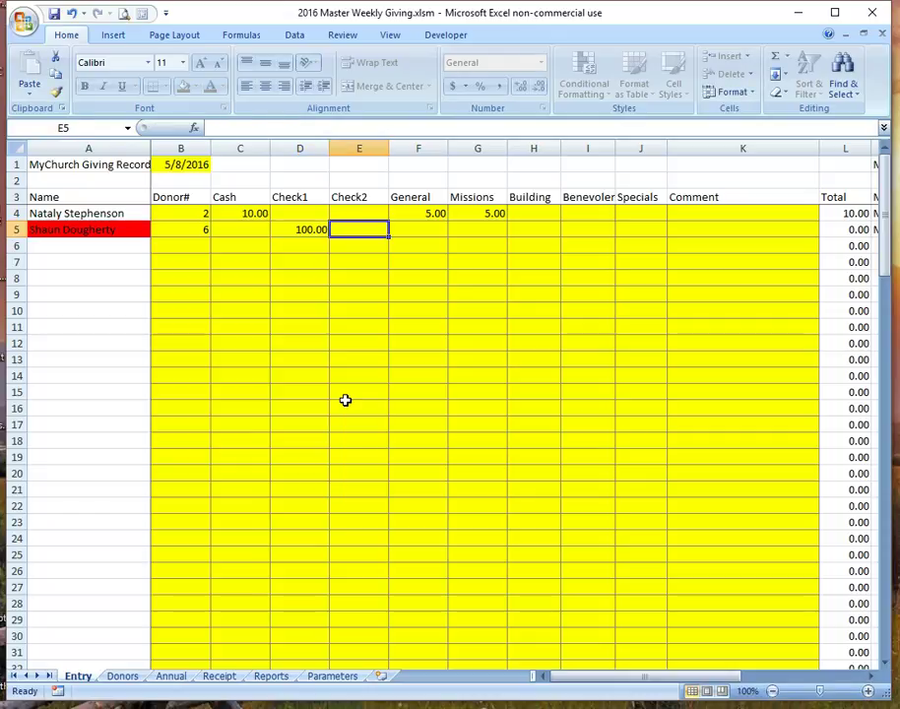
Allocate the row 5 donation as 50 to General, 25 to Missions and 20 to Building.
{"action": "key", "text": "Tab"}
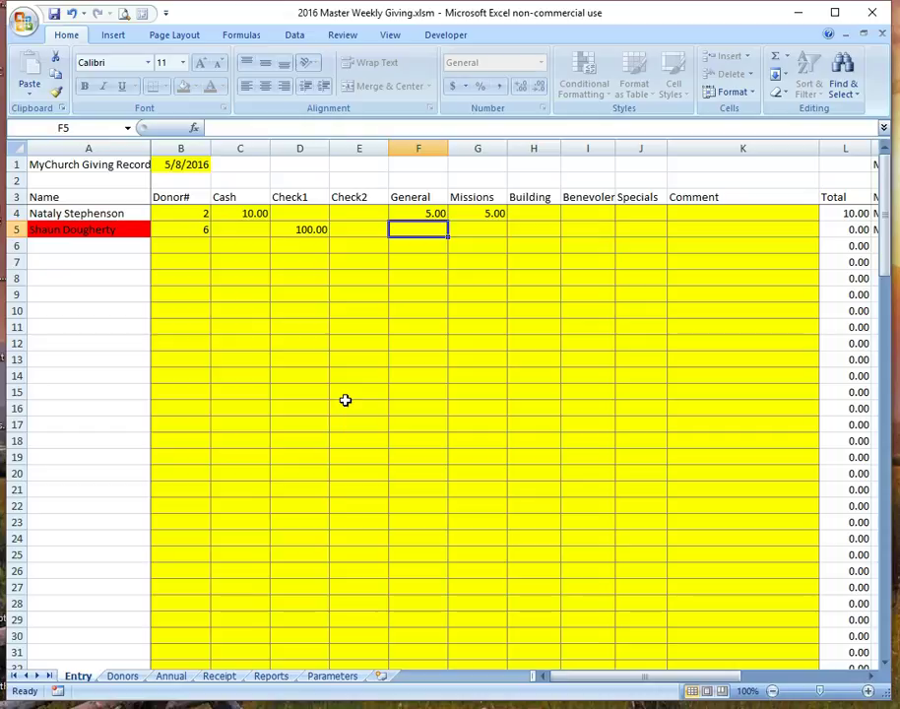
{"action": "type", "text": "50"}
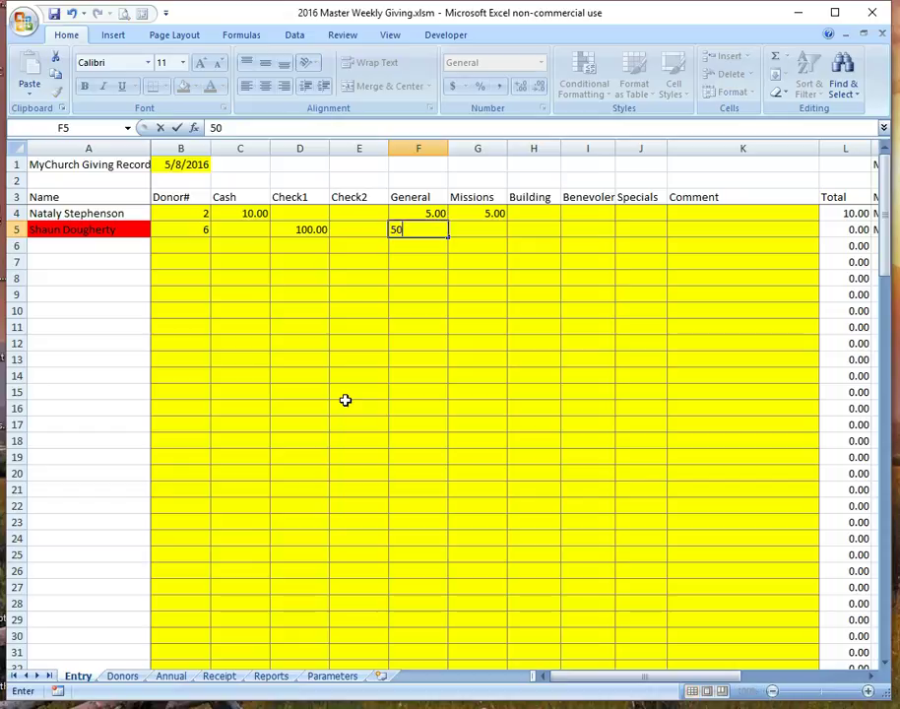
{"action": "key", "text": "Tab"}
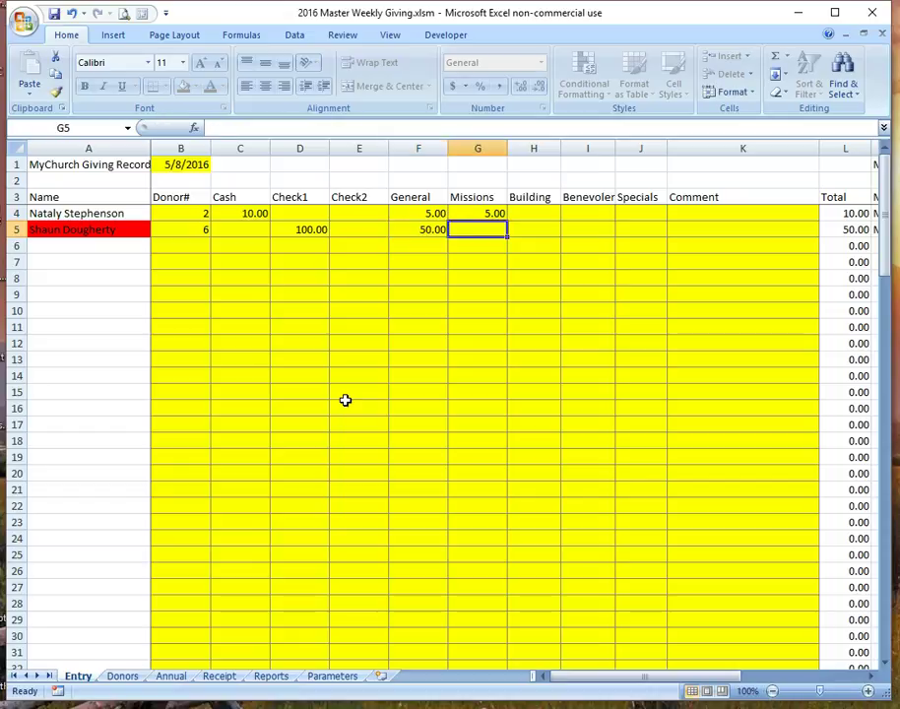
{"action": "type", "text": "25"}
{"action": "key", "text": "Tab"}
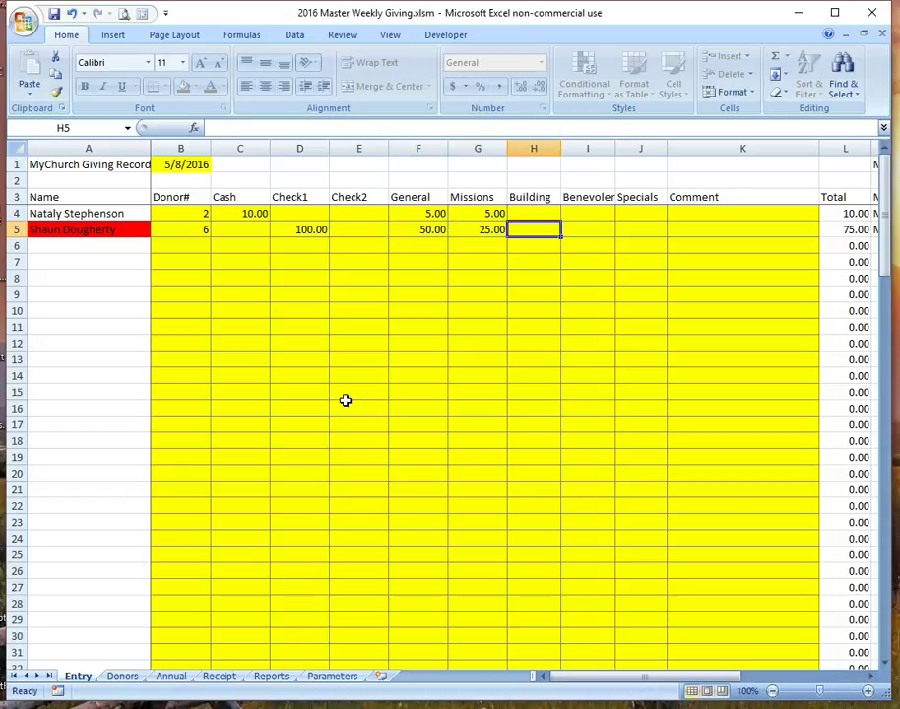
{"action": "type", "text": "20"}
{"action": "key", "text": "Tab"}
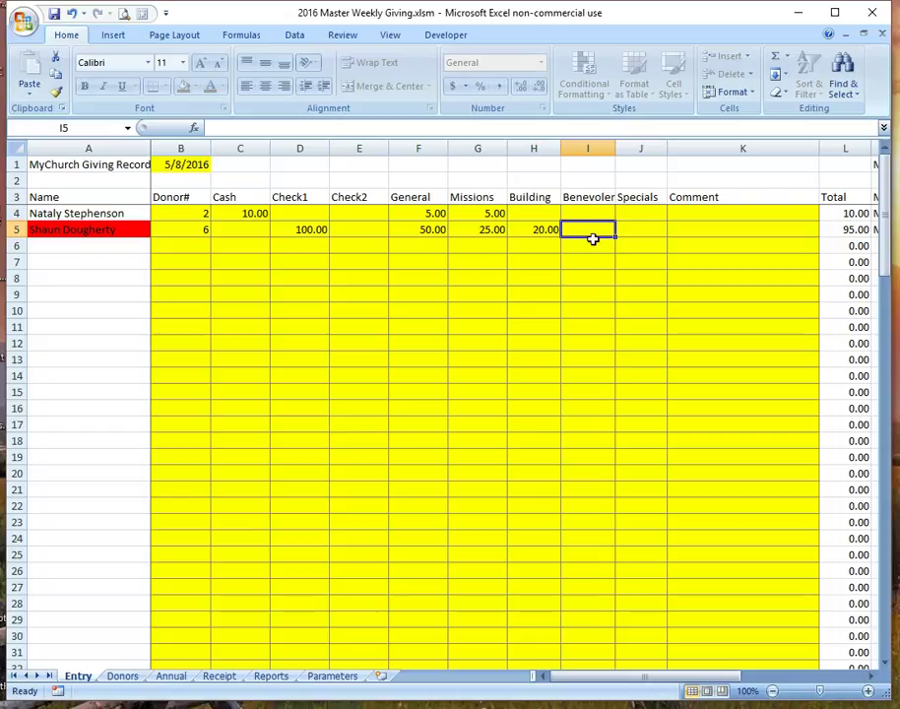
Correct the Building amount in row 5 to 25.
{"action": "left_click", "coordinate": [545, 233]}
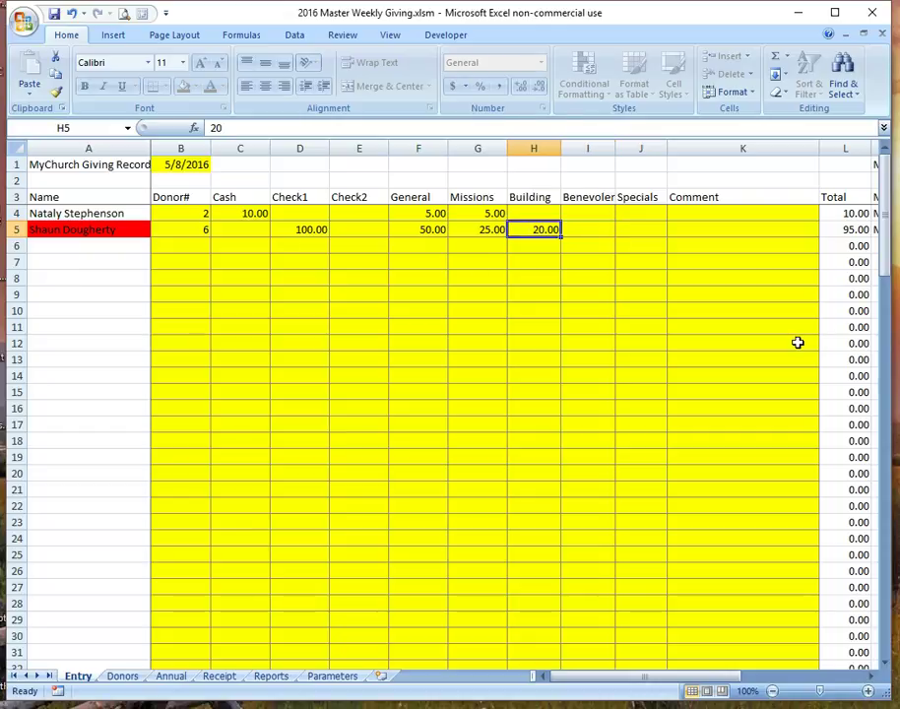
{"action": "type", "text": "5"}
{"action": "key", "text": "BackSpace"}
{"action": "type", "text": "25"}
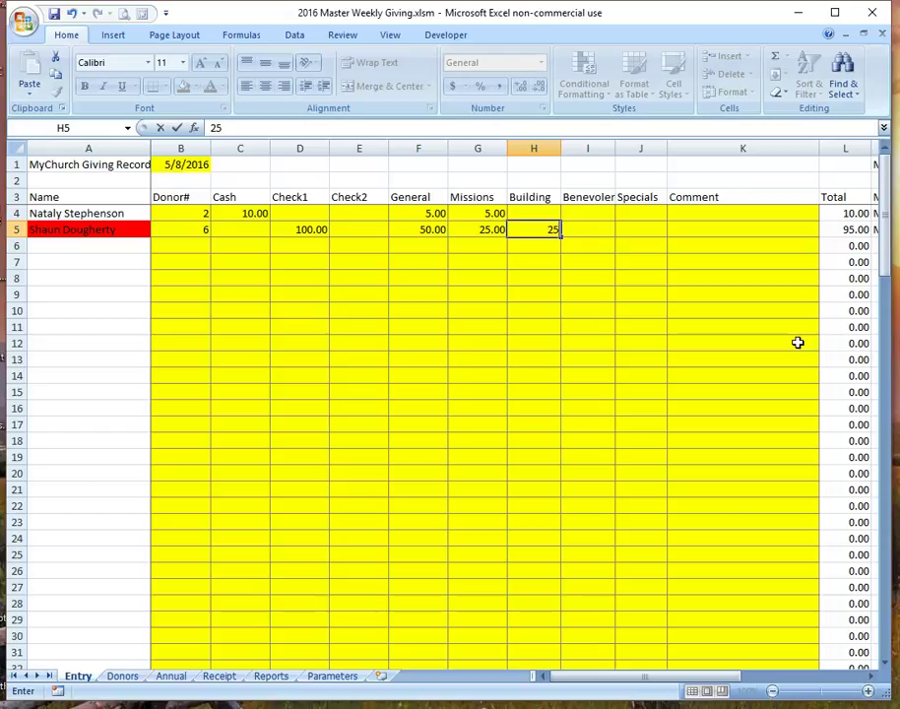
{"action": "key", "text": "Tab"}
Start the third giving record by entering the donor's number in row 6.
{"action": "key", "text": "Return"}
{"action": "key", "text": "Left"}
{"action": "key", "text": "Left"}
{"action": "key", "text": "Left"}
{"action": "key", "text": "Left"}
{"action": "key", "text": "Left"}
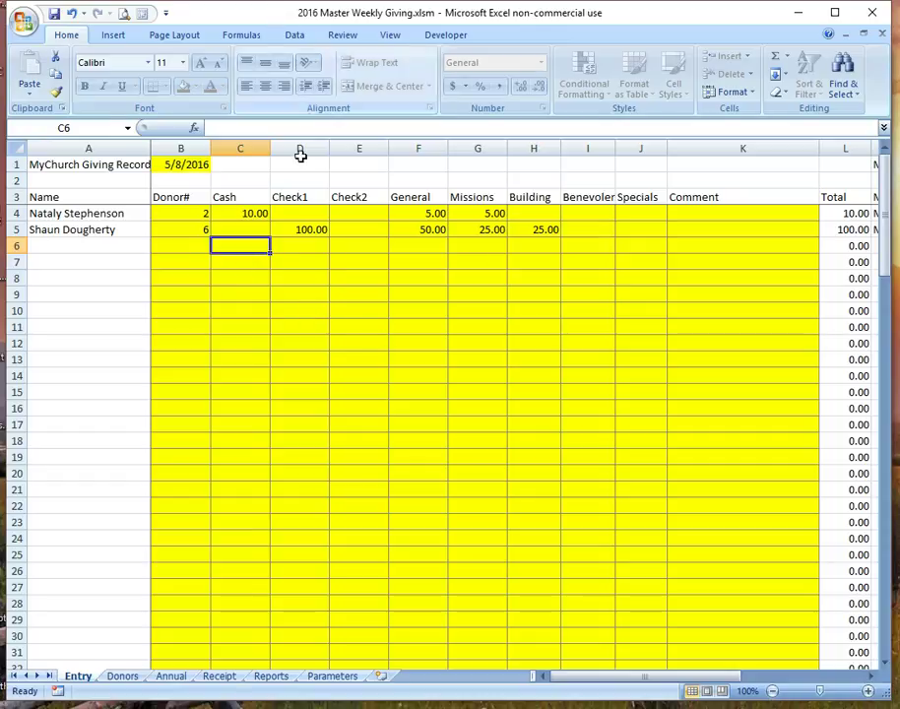
{"action": "left_click", "coordinate": [193, 245]}
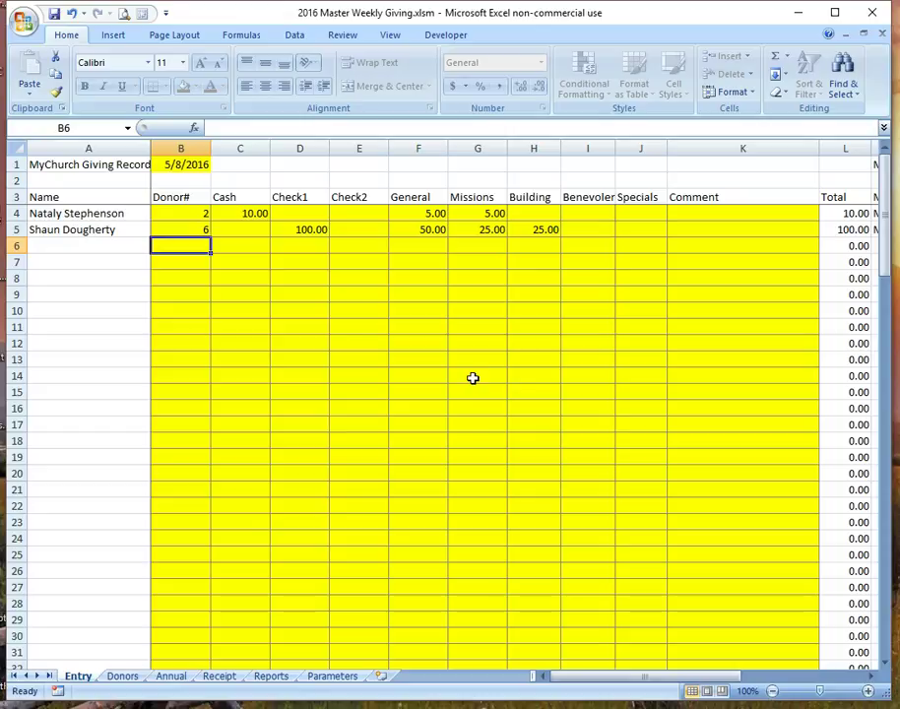
{"action": "type", "text": "4"}
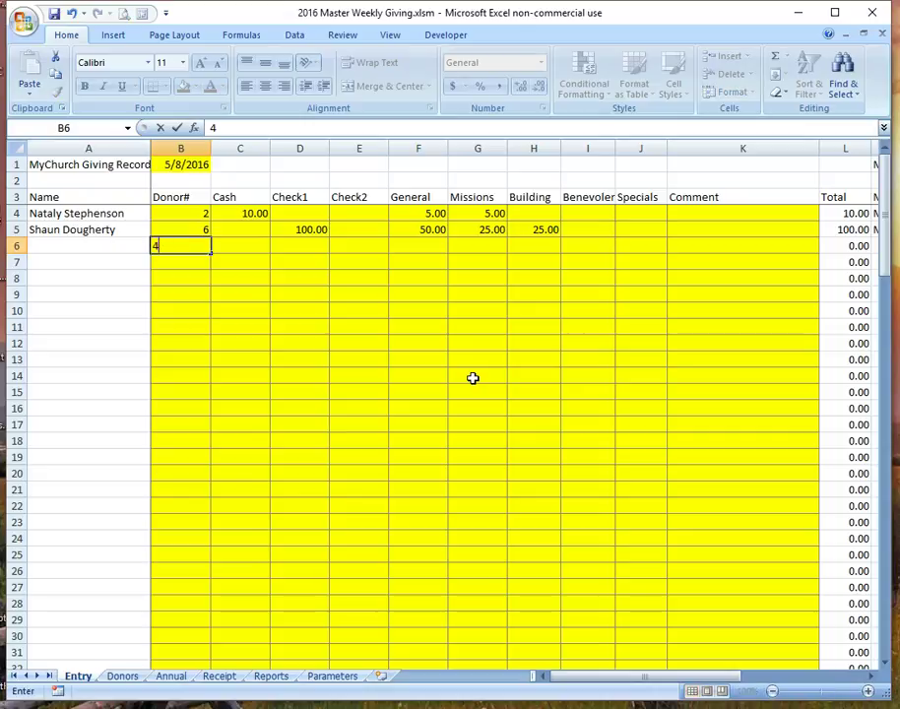
{"action": "key", "text": "Tab"}
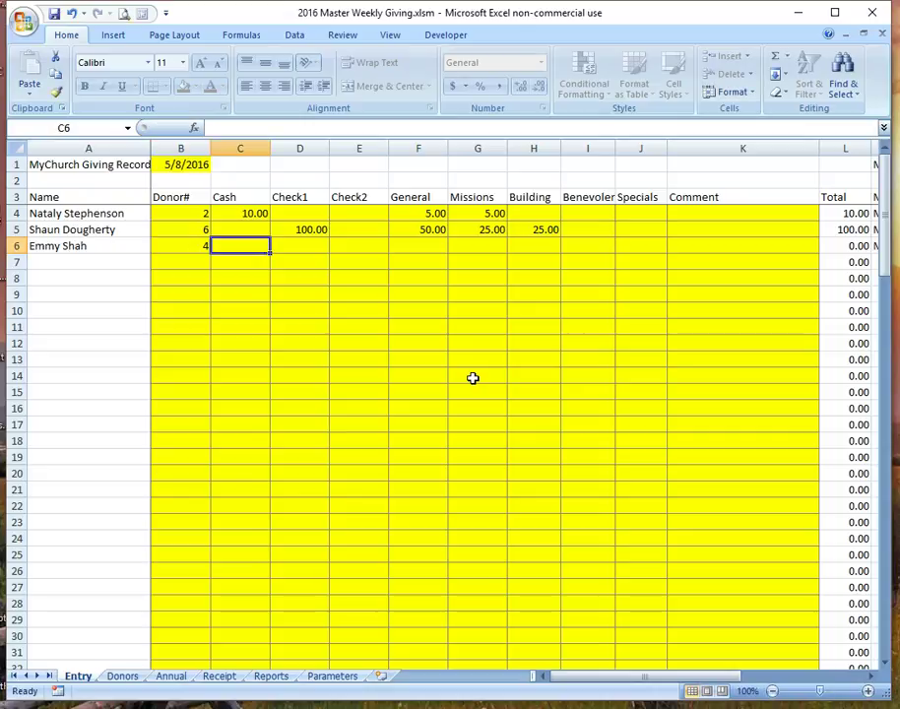
Record two checks for the row 6 donor: 50 in Check1 and 10 in Check2.
{"action": "key", "text": "Tab"}
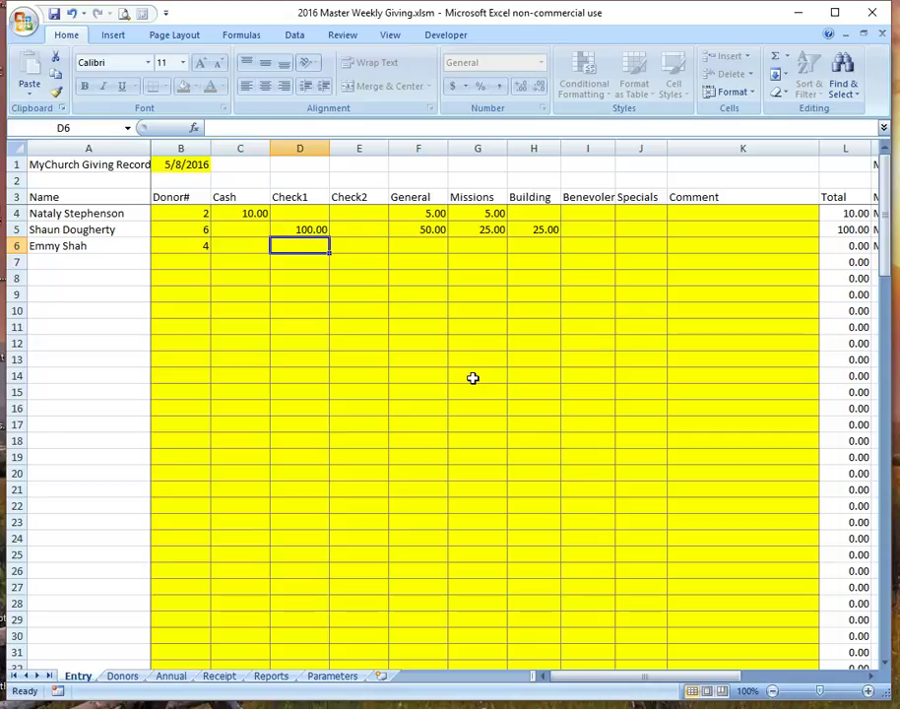
{"action": "type", "text": "50"}
{"action": "key", "text": "Tab"}
{"action": "type", "text": "10"}
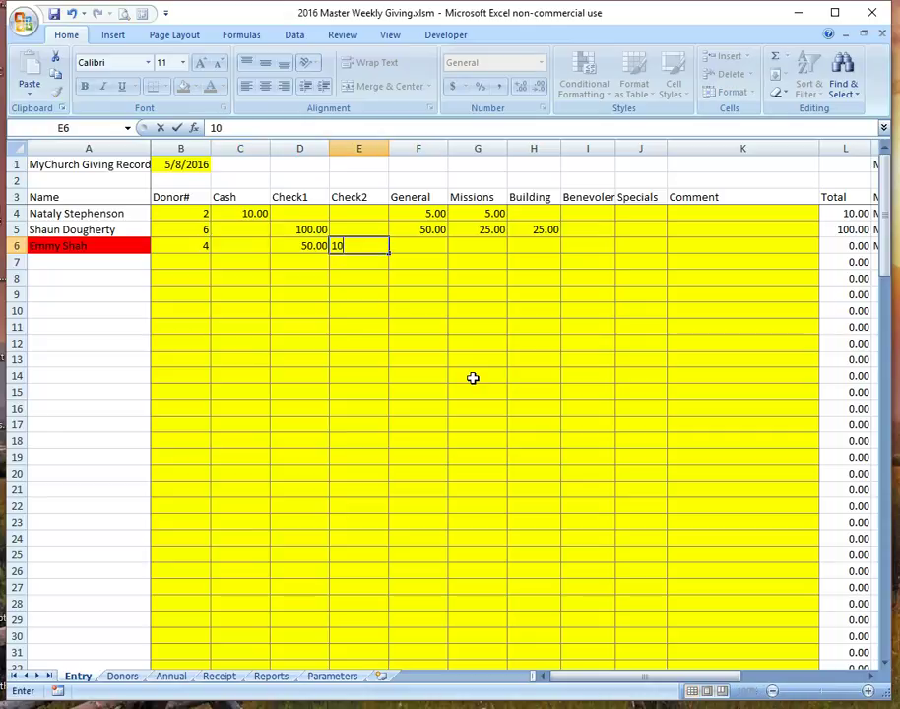
{"action": "key", "text": "Tab"}
Allocate the row 6 donation as 50 to General and 10 to Specials, with the comment VBS.
{"action": "type", "text": "50"}
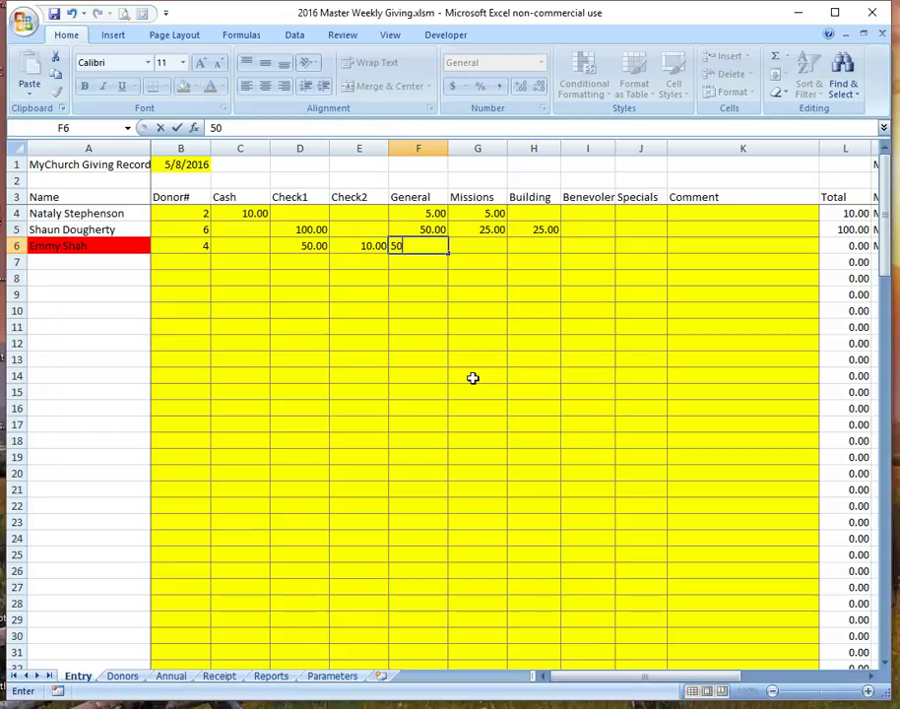
{"action": "key", "text": "Tab"}
{"action": "key", "text": "Tab"}
{"action": "key", "text": "Tab"}
{"action": "key", "text": "Tab"}
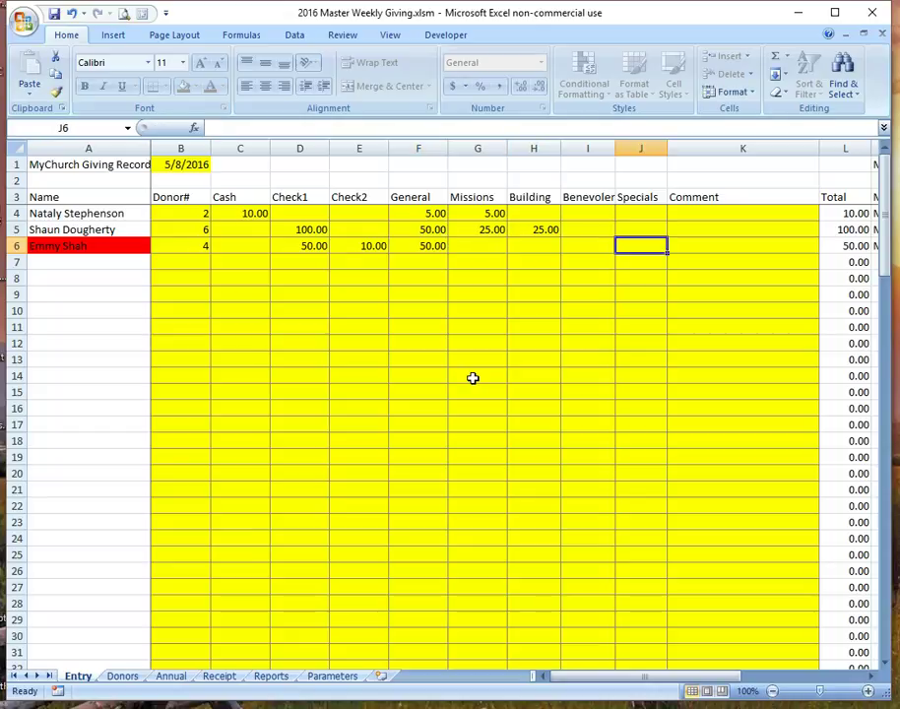
{"action": "type", "text": "10"}
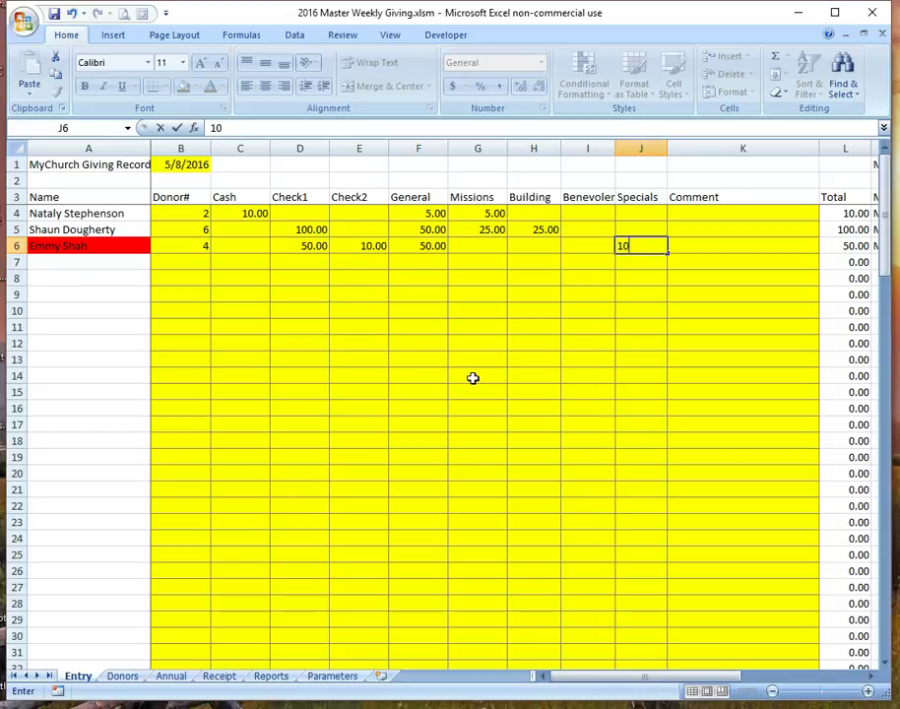
{"action": "key", "text": "Tab"}
{"action": "type", "text": "VBS"}
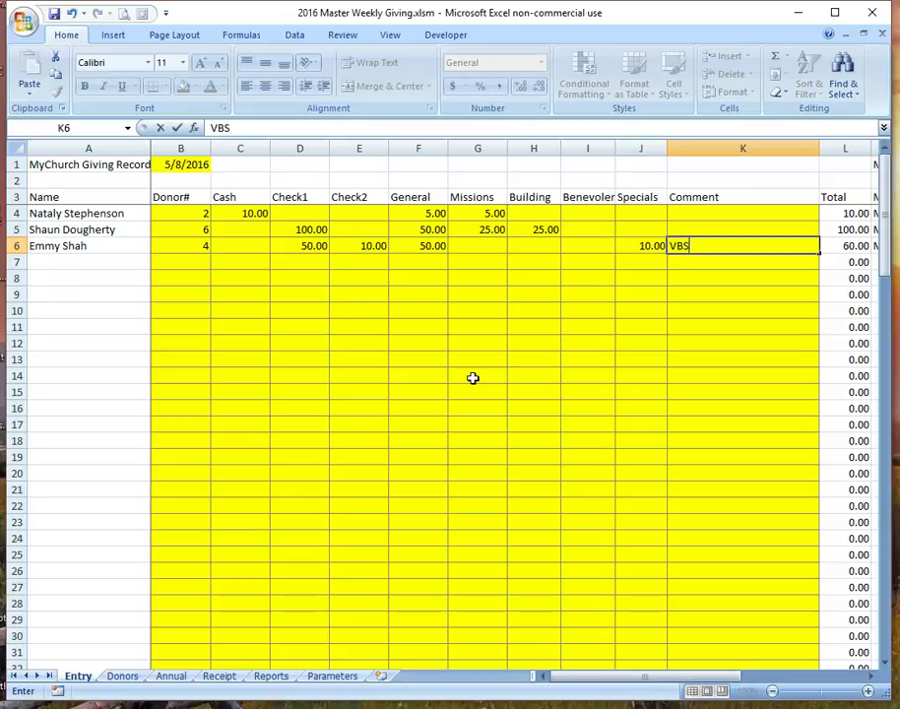
{"action": "key", "text": "shift+Tab"}
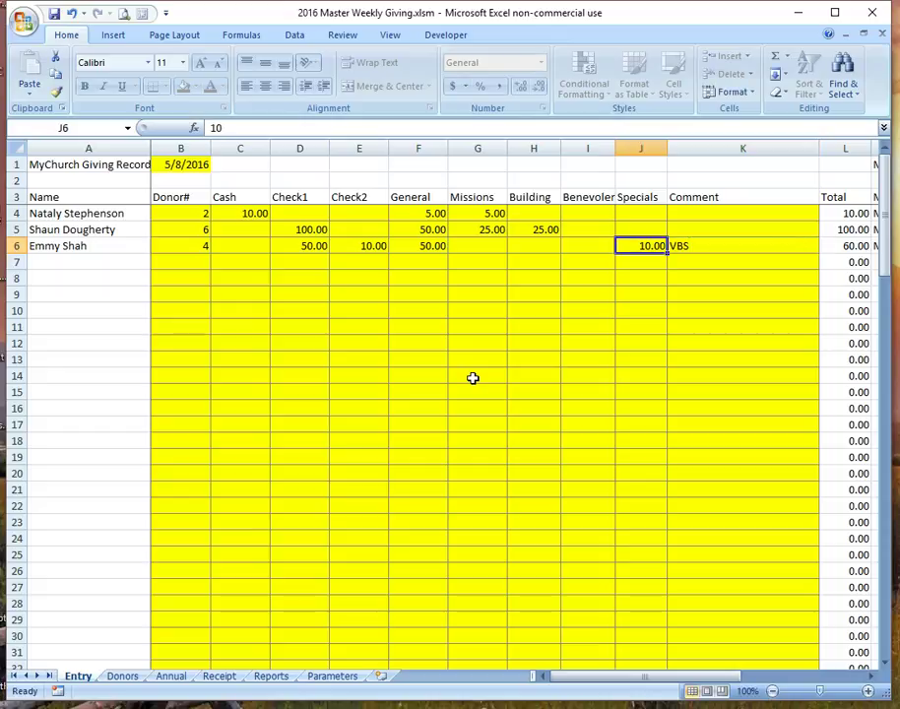
Select the empty Donor# cell in row 7, switch to Book1 and copy its three giving records in A1:H3.
{"action": "key", "text": "Tab"}
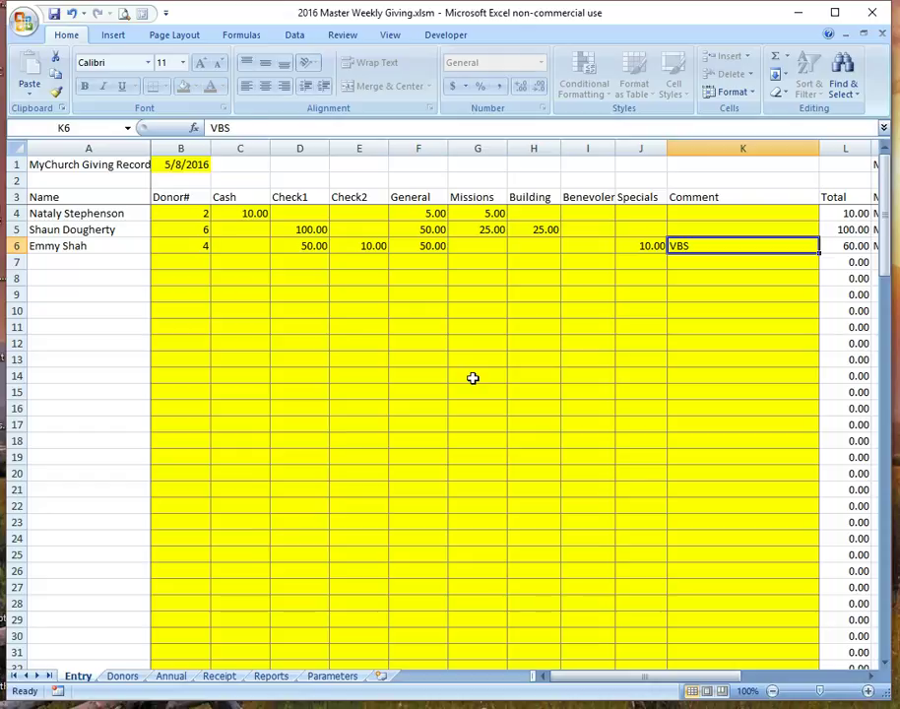
{"action": "key", "text": "Down"}
{"action": "key", "text": "Left"}
{"action": "key", "text": "Left"}
{"action": "key", "text": "Left"}
{"action": "key", "text": "Left"}
{"action": "key", "text": "Left"}
{"action": "key", "text": "Left"}
{"action": "key", "text": "Left"}
{"action": "key", "text": "Left"}
{"action": "key", "text": "Left"}
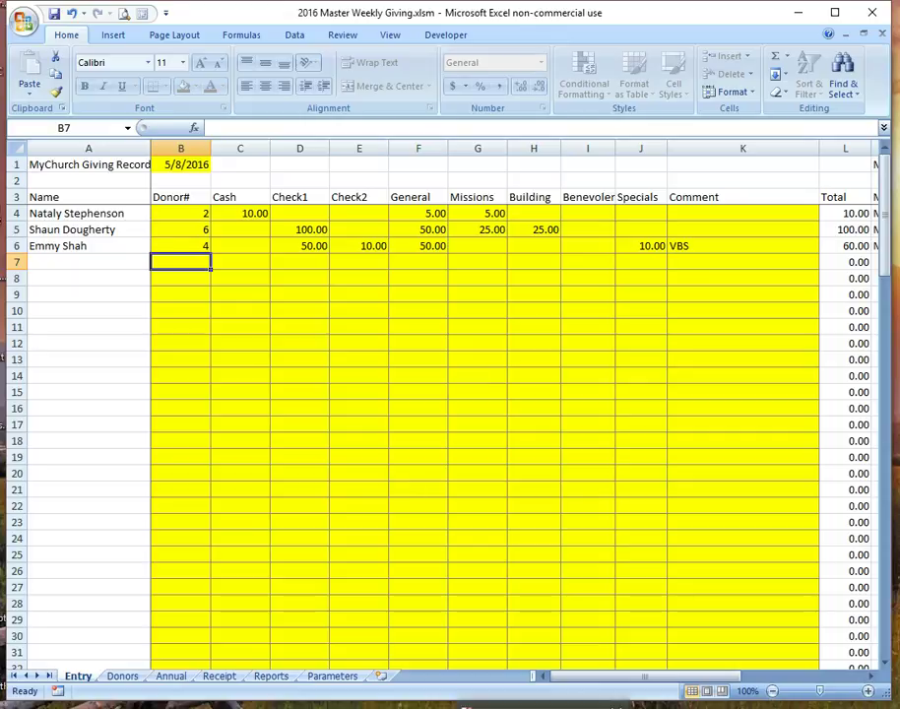
{"action": "mouse_move", "coordinate": [502, 708]}
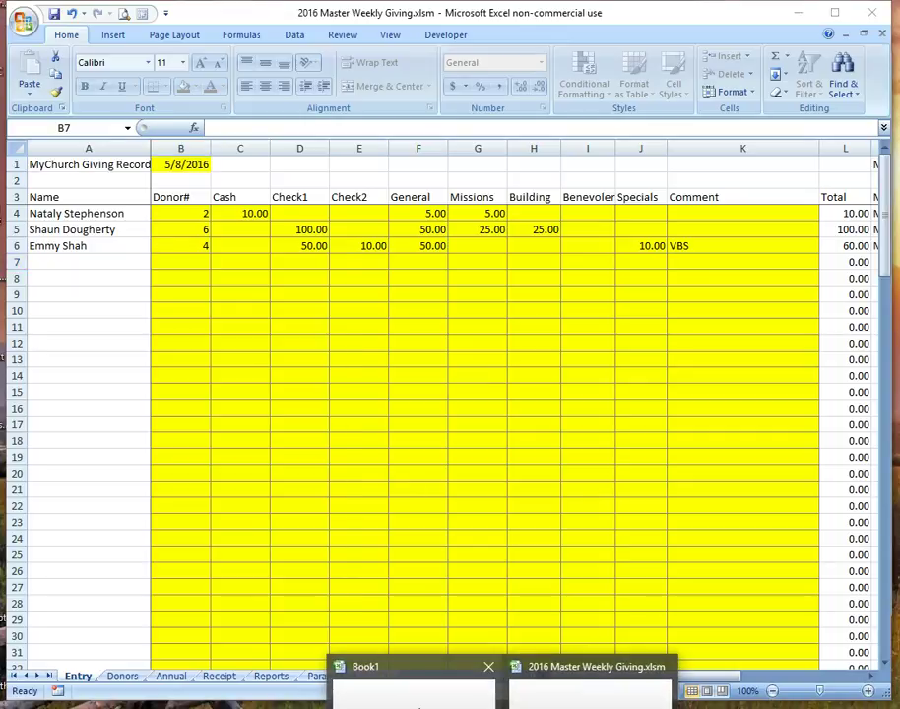
{"action": "left_click", "coordinate": [420, 694]}
{"action": "key", "text": "ctrl+c"}
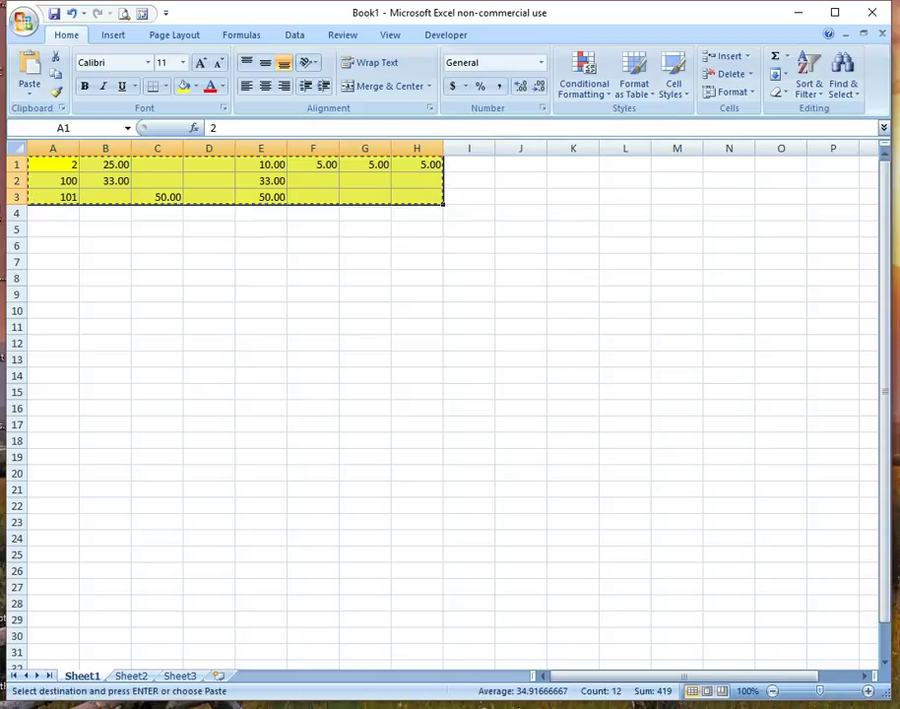
Return to the 2016 Master Weekly Giving workbook and paste the copied records as values only, starting at cell B7.
{"action": "left_click", "coordinate": [503, 708]}
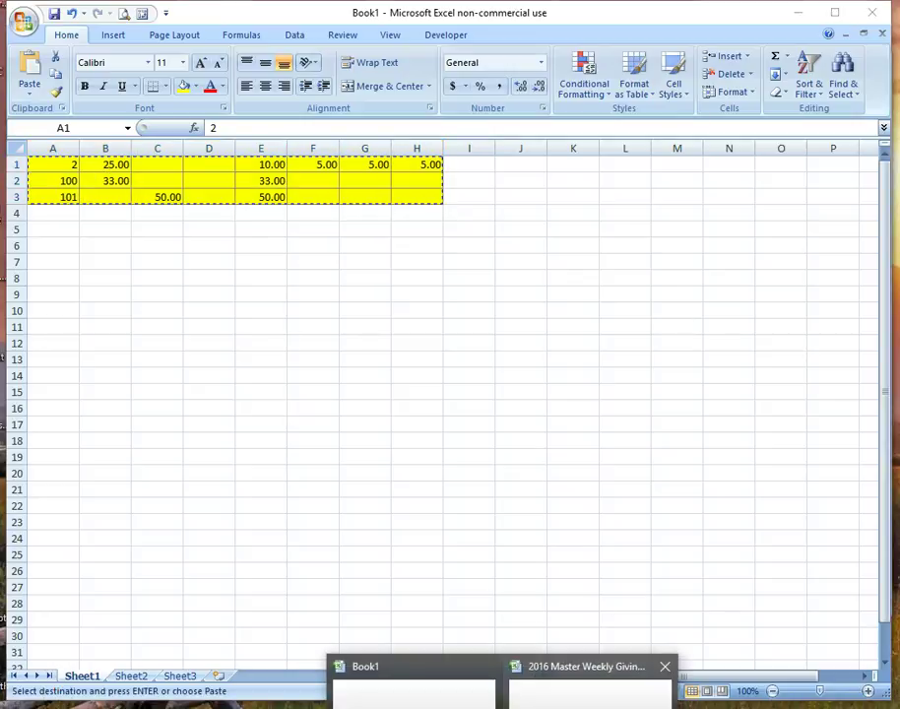
{"action": "left_click", "coordinate": [591, 689]}
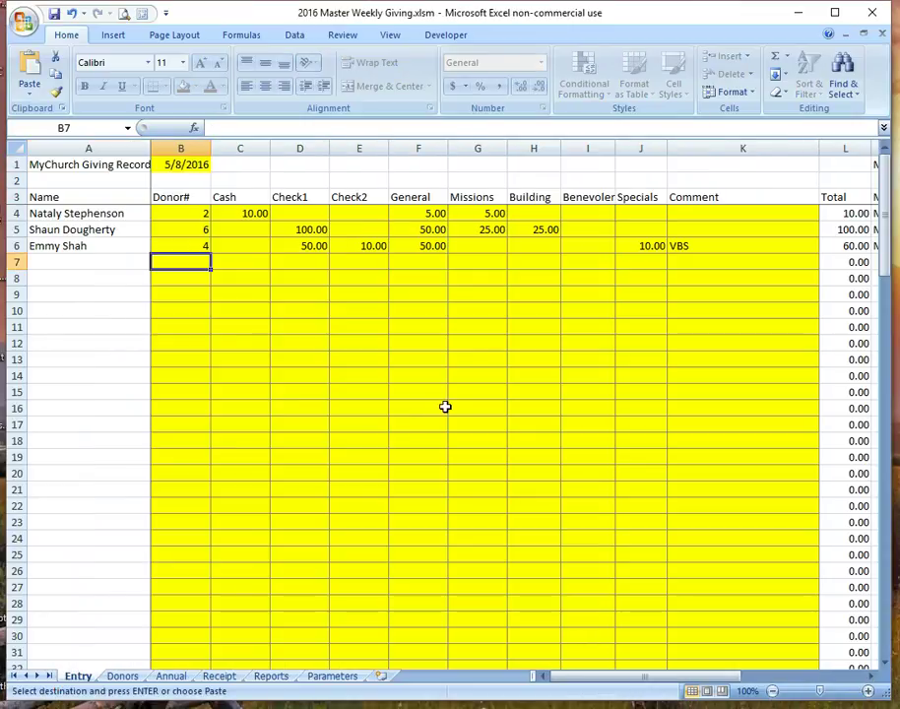
{"action": "right_click", "coordinate": [181, 261]}
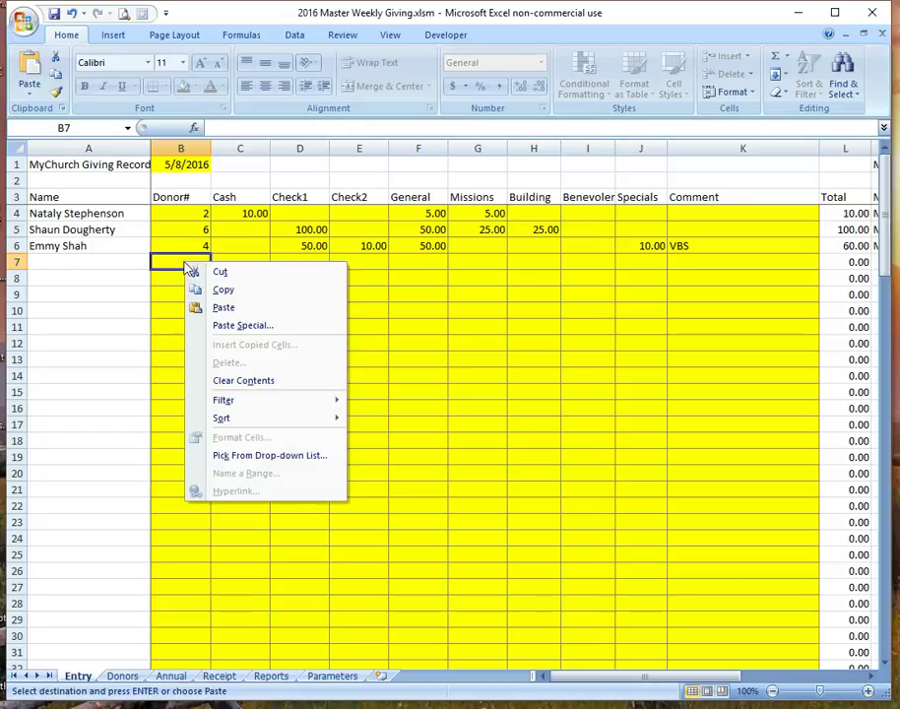
{"action": "left_click", "coordinate": [237, 325]}
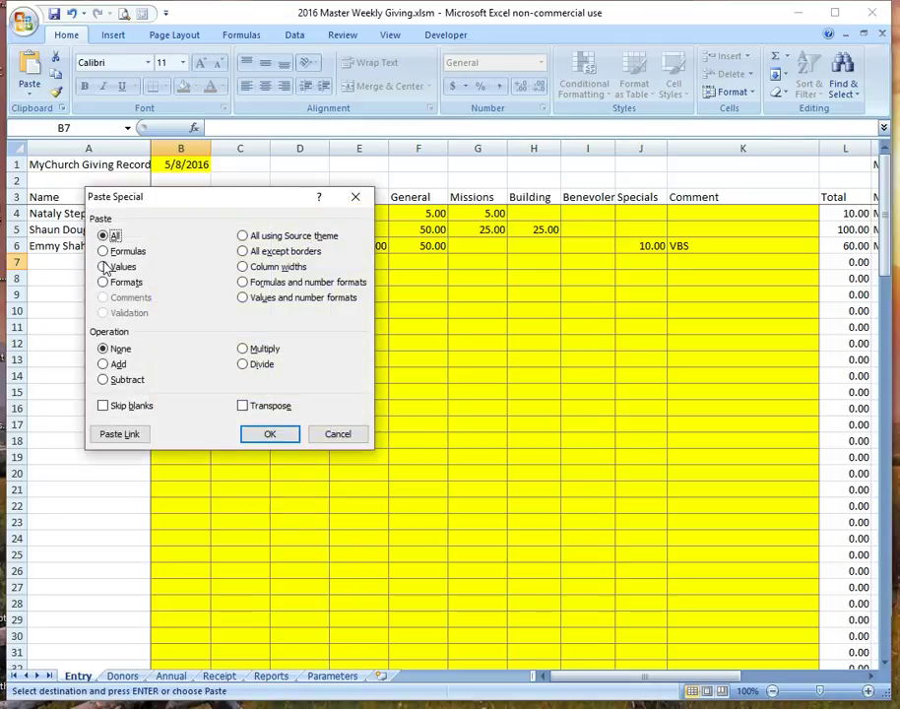
{"action": "left_click", "coordinate": [103, 265]}
{"action": "left_click", "coordinate": [265, 435]}
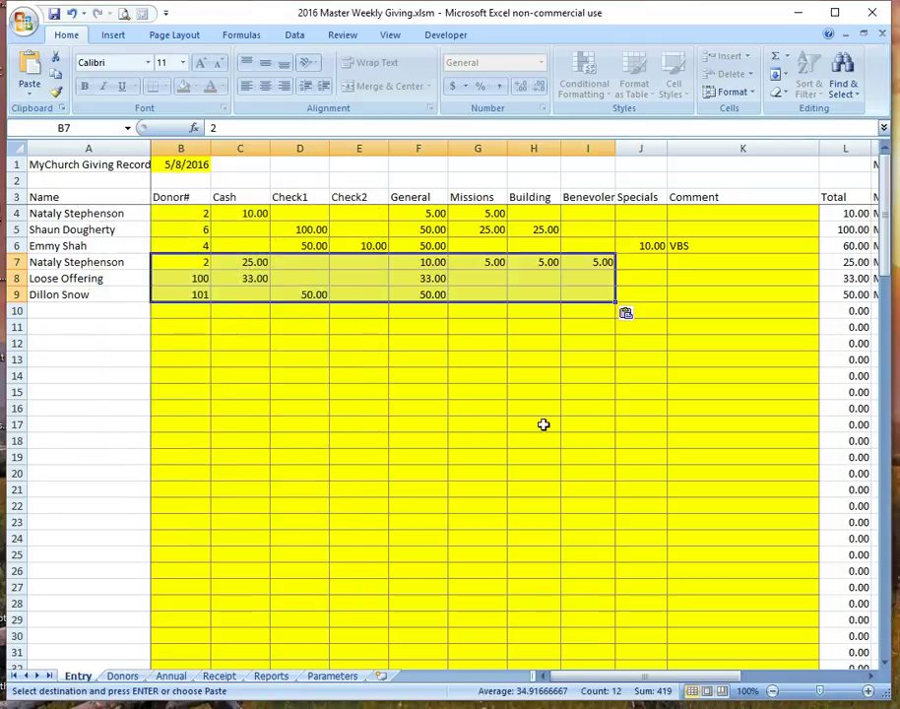
{"action": "left_click", "coordinate": [196, 326]}
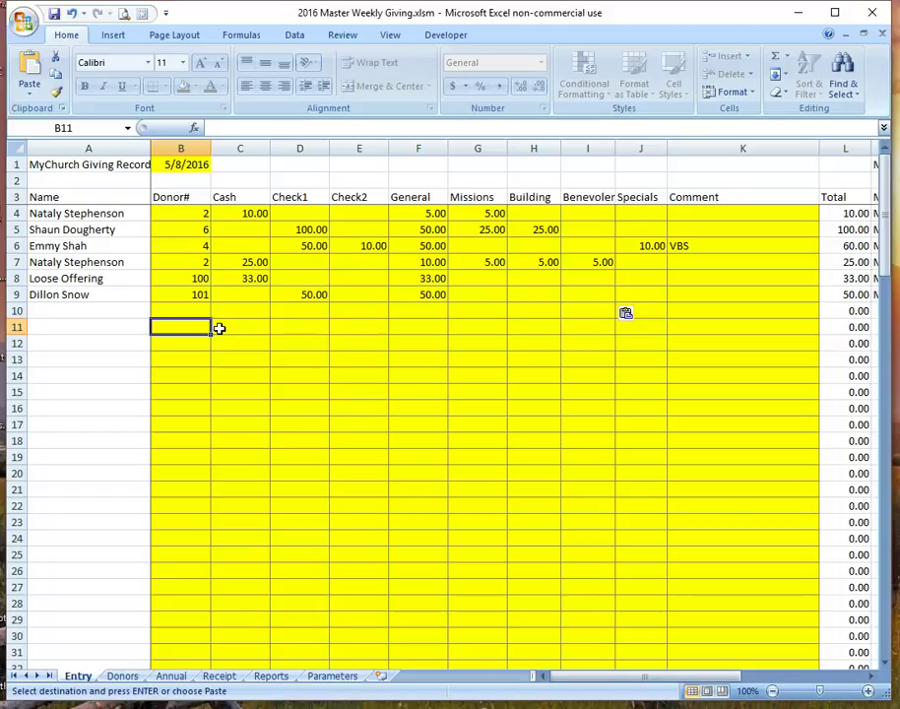
Try a quantity of 33 quarters in the Cash Detail, inspect its calculated amount, and clear the quantity.
{"action": "scroll", "coordinate": [245, 326], "scroll_direction": "down", "scroll_amount": 12}
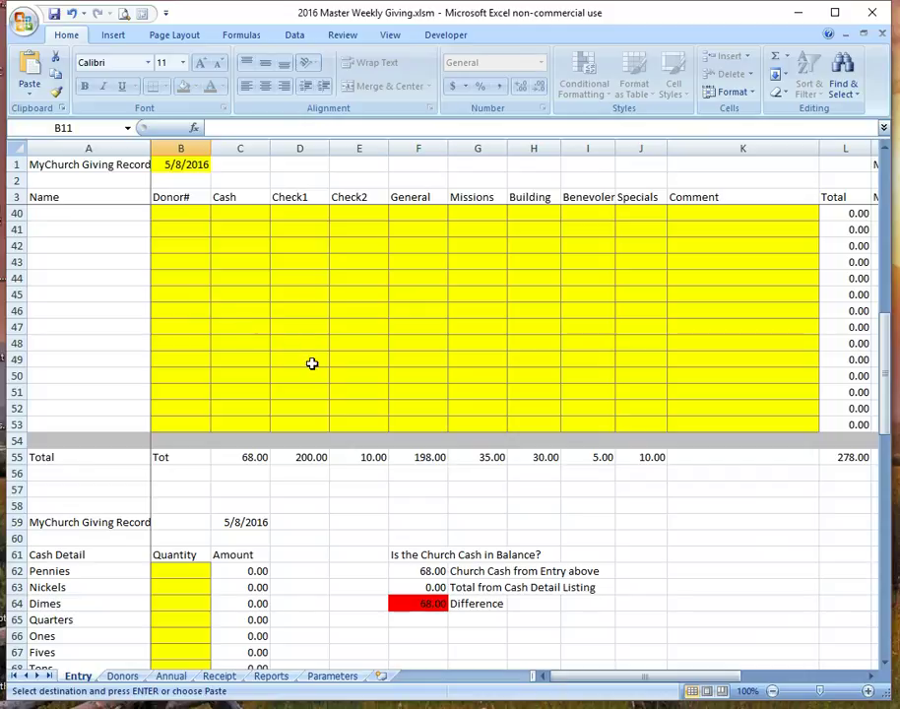
{"action": "scroll", "coordinate": [310, 389], "scroll_direction": "down", "scroll_amount": 2}
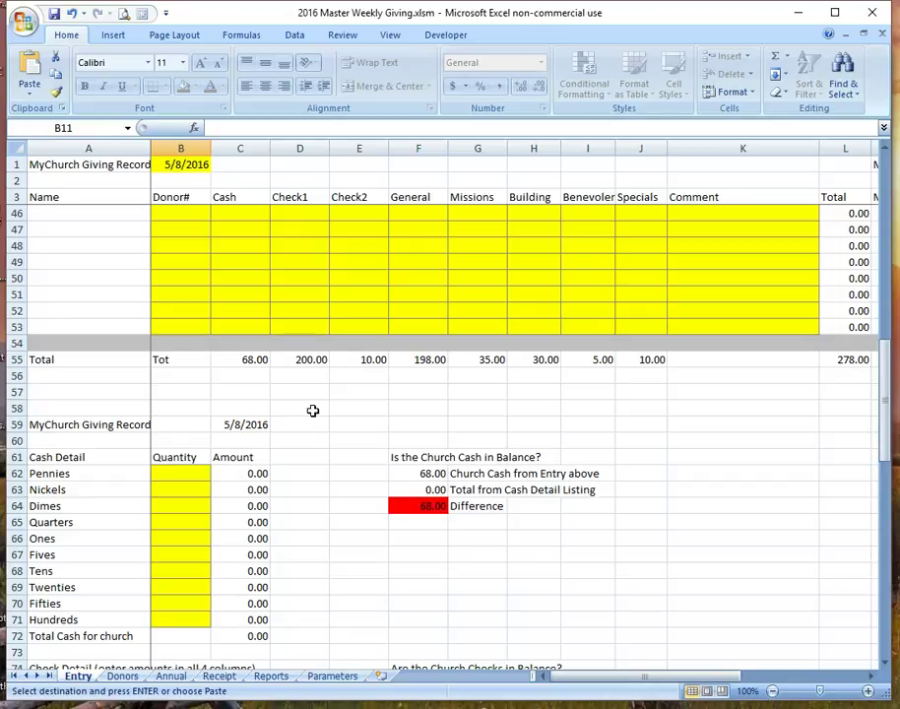
{"action": "scroll", "coordinate": [312, 411], "scroll_direction": "down", "scroll_amount": 4}
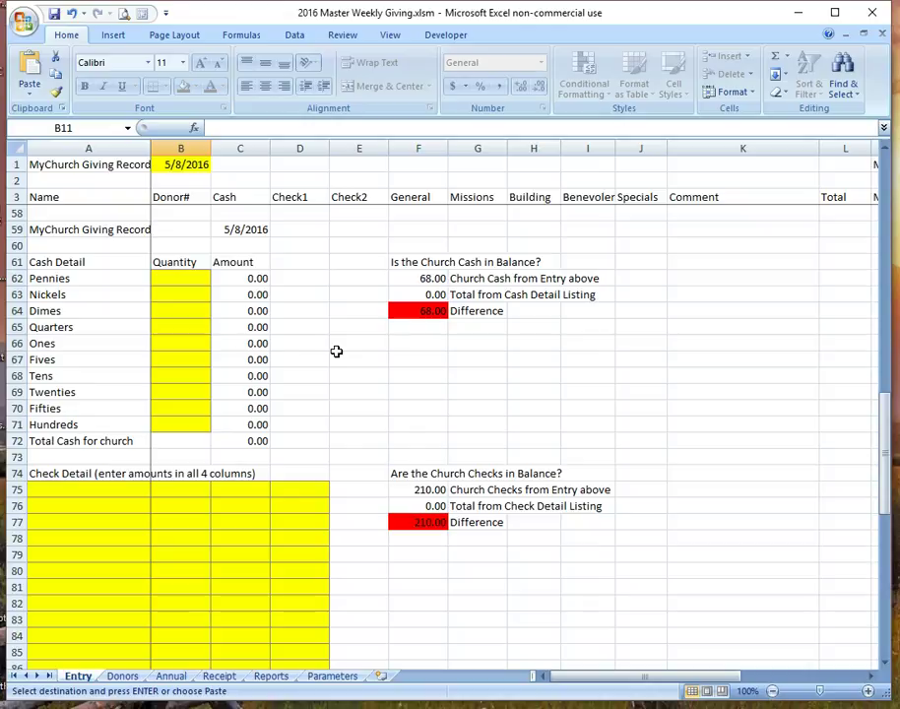
{"action": "left_click", "coordinate": [170, 324]}
{"action": "type", "text": "33"}
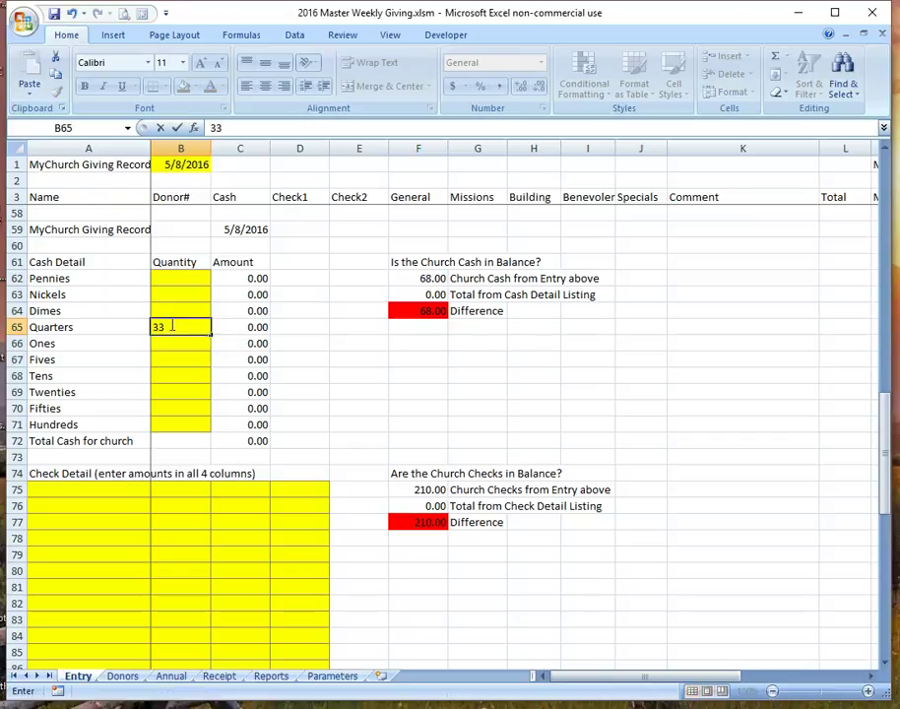
{"action": "key", "text": "Return"}
{"action": "left_click", "coordinate": [170, 323]}
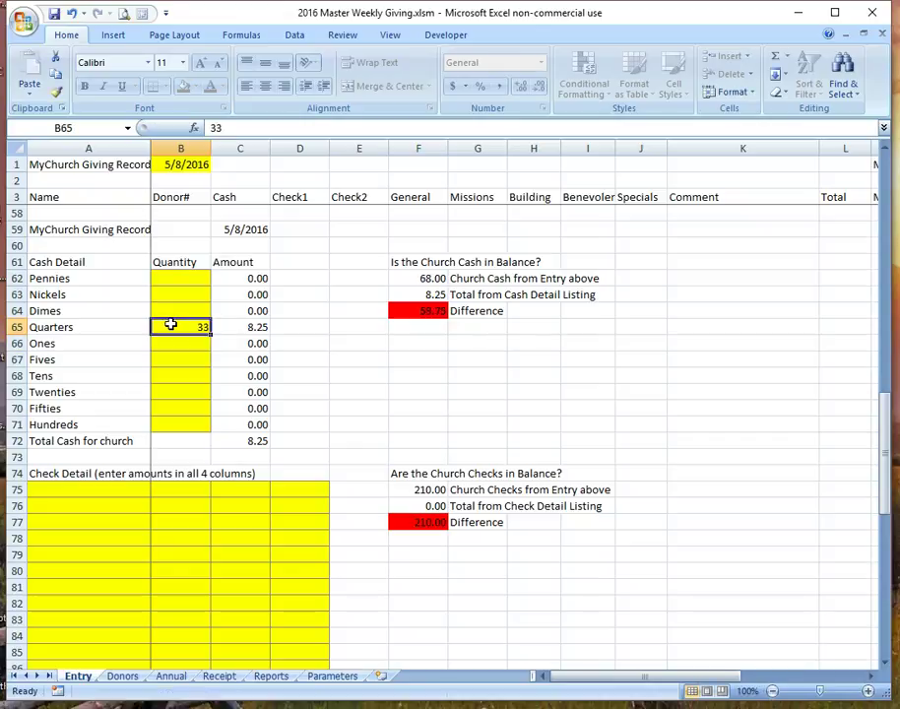
{"action": "left_click", "coordinate": [258, 328]}
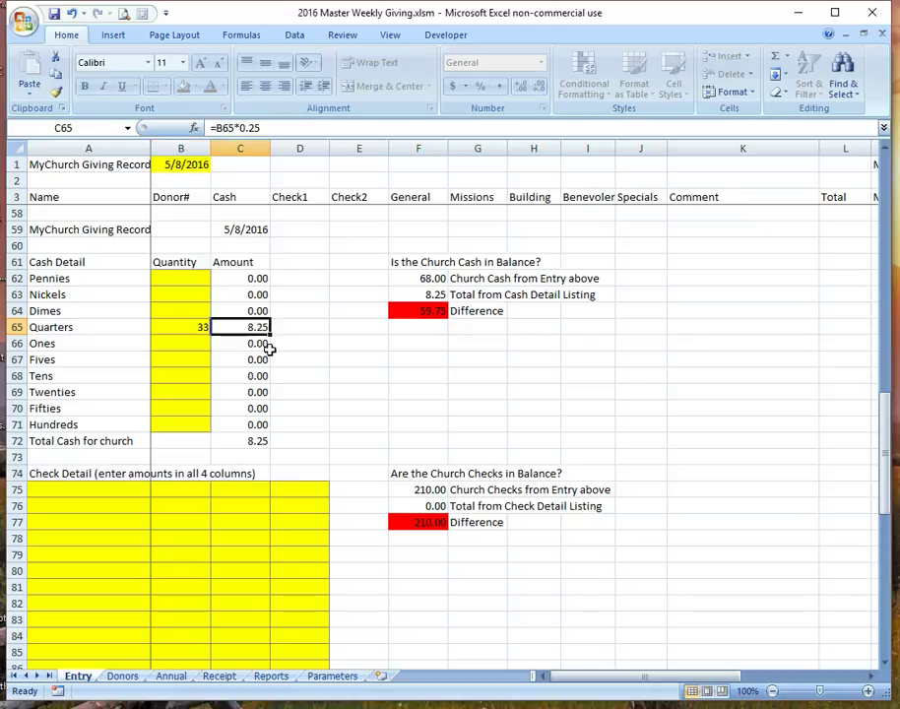
{"action": "left_click", "coordinate": [191, 328]}
{"action": "key", "text": "Delete"}
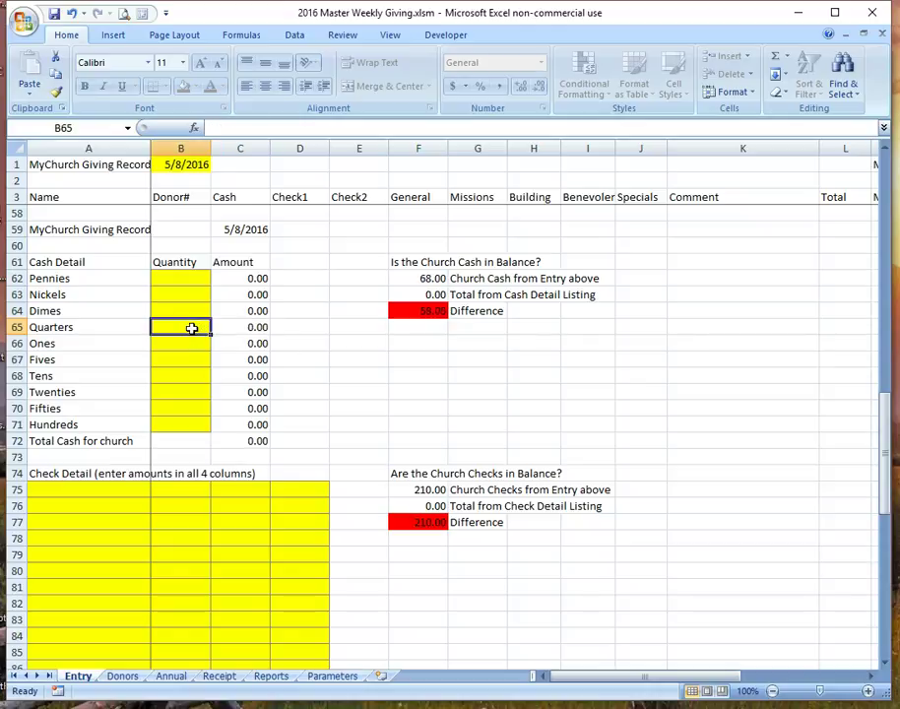
Fill in the Cash Detail quantities with 3 ones, 3 fives, 3 tens and 1 twenty.
{"action": "key", "text": "Return"}
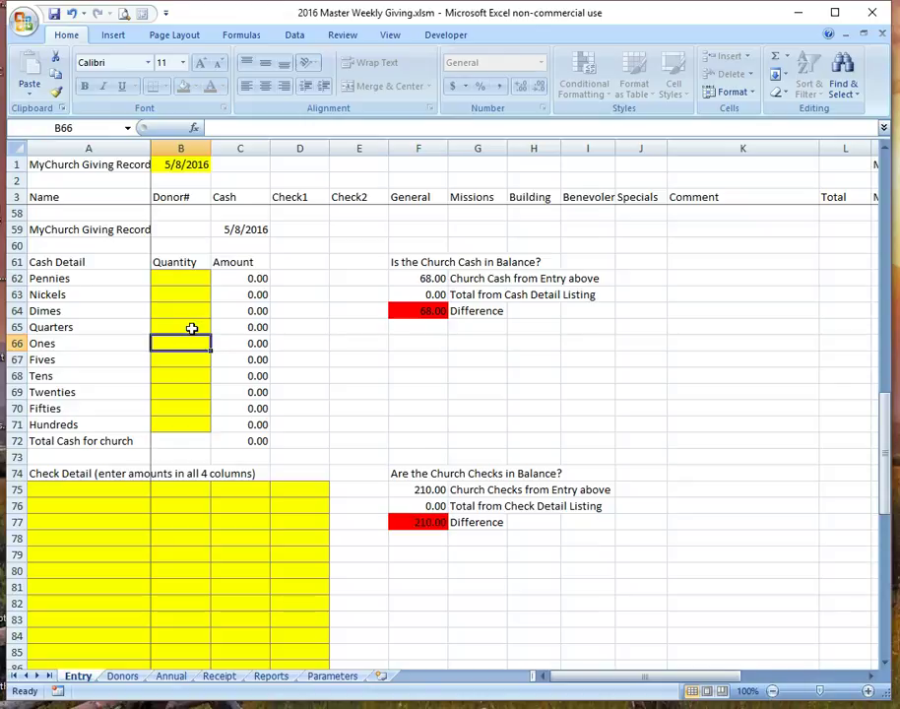
{"action": "type", "text": "3"}
{"action": "key", "text": "Return"}
{"action": "type", "text": "3"}
{"action": "key", "text": "Return"}
{"action": "type", "text": "3"}
{"action": "key", "text": "Return"}
{"action": "type", "text": "1"}
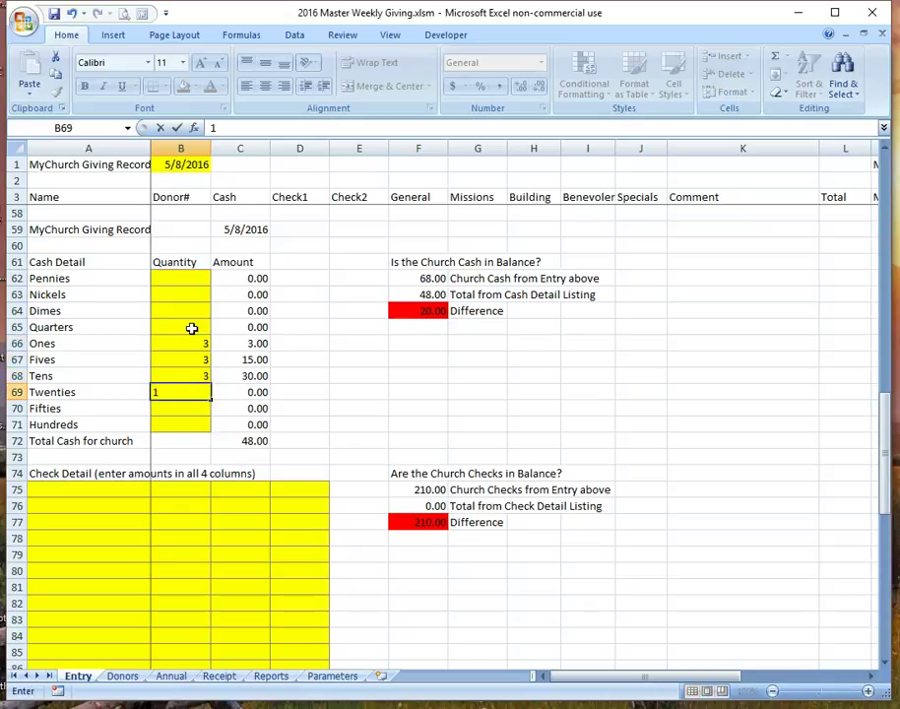
{"action": "key", "text": "Return"}
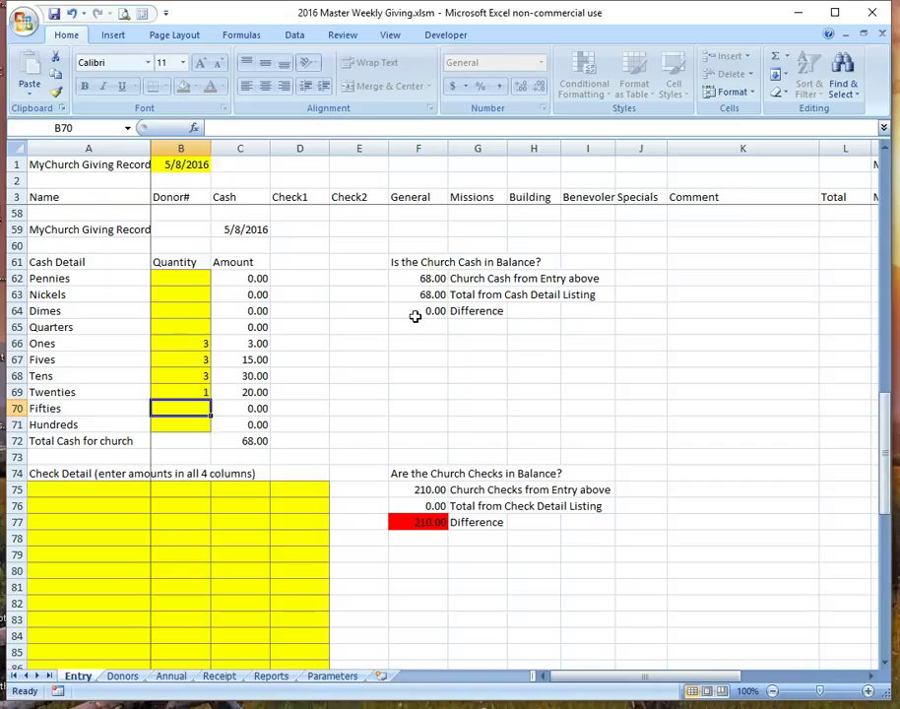
List the check amounts 100, 50, 10 and 50 in cells B75 to B78 of the Check Detail.
{"action": "scroll", "coordinate": [413, 315], "scroll_direction": "down", "scroll_amount": 4}
{"action": "left_click", "coordinate": [189, 297]}
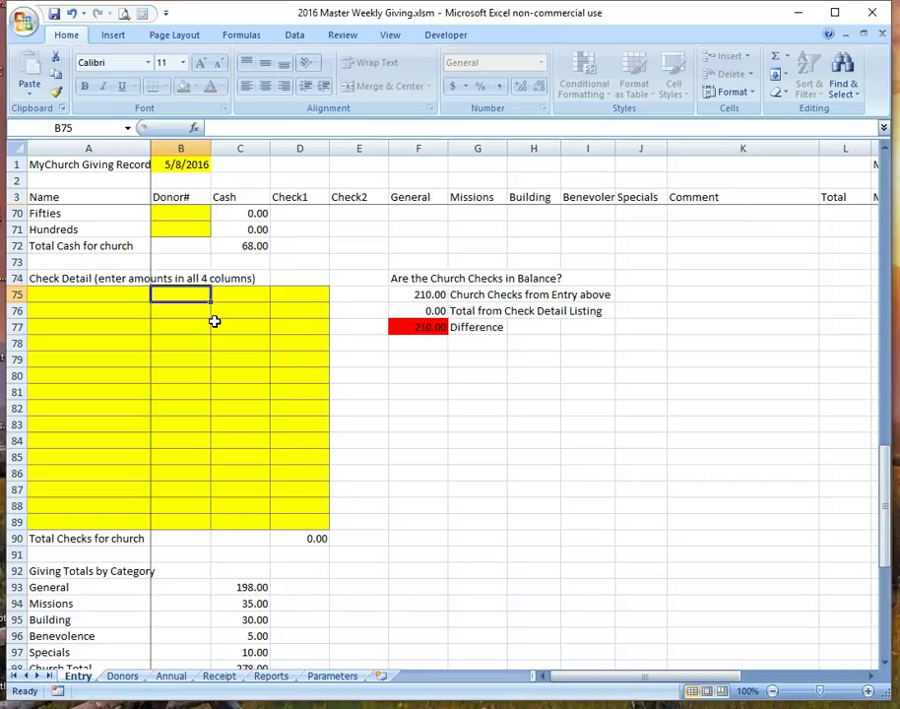
{"action": "type", "text": "100"}
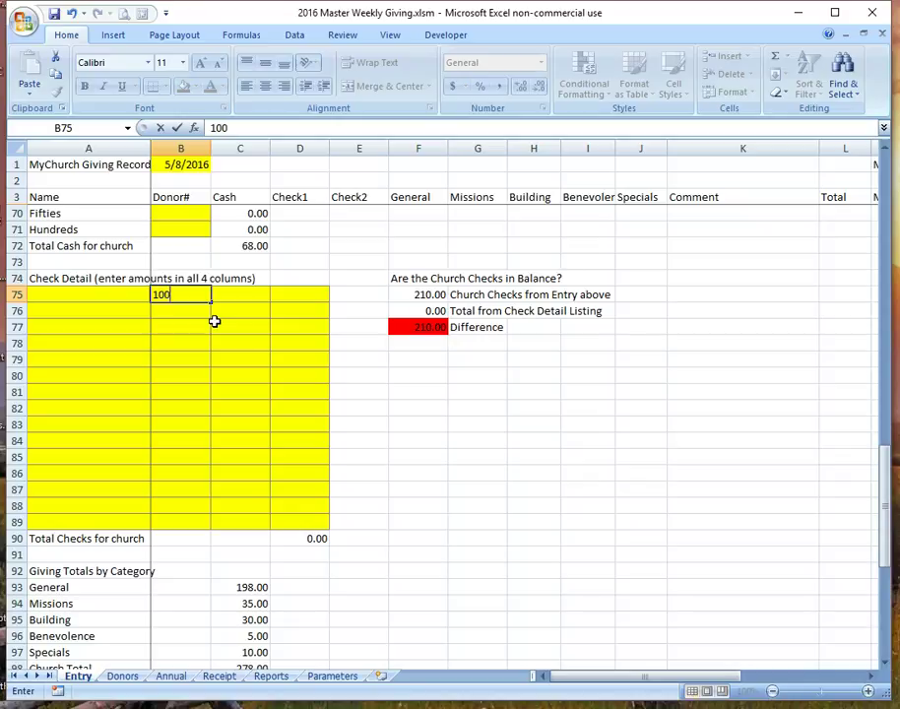
{"action": "key", "text": "Return"}
{"action": "type", "text": "50"}
{"action": "key", "text": "Return"}
{"action": "type", "text": "10"}
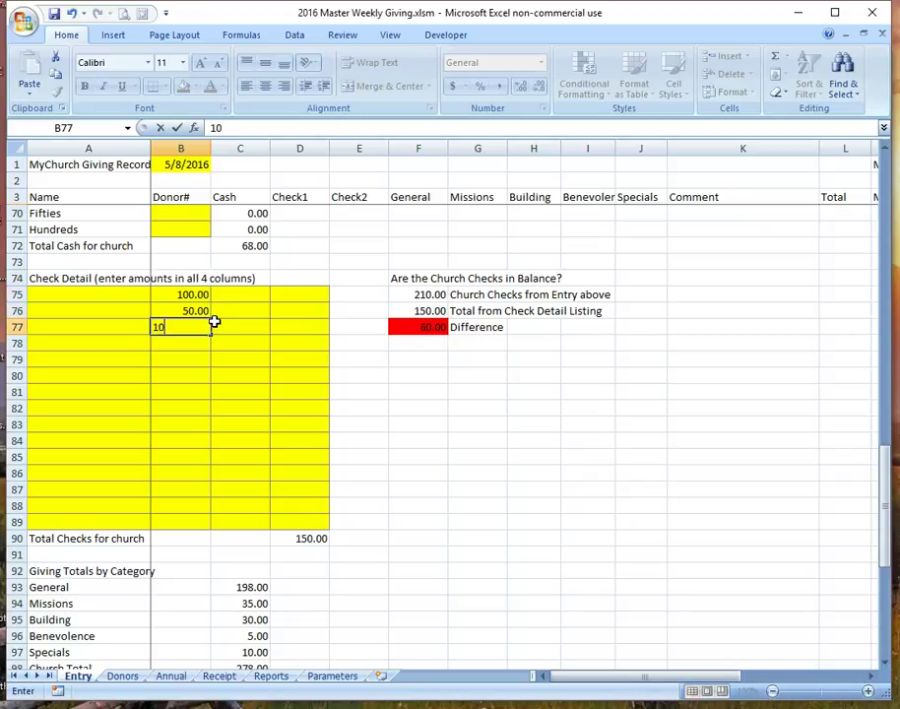
{"action": "key", "text": "Return"}
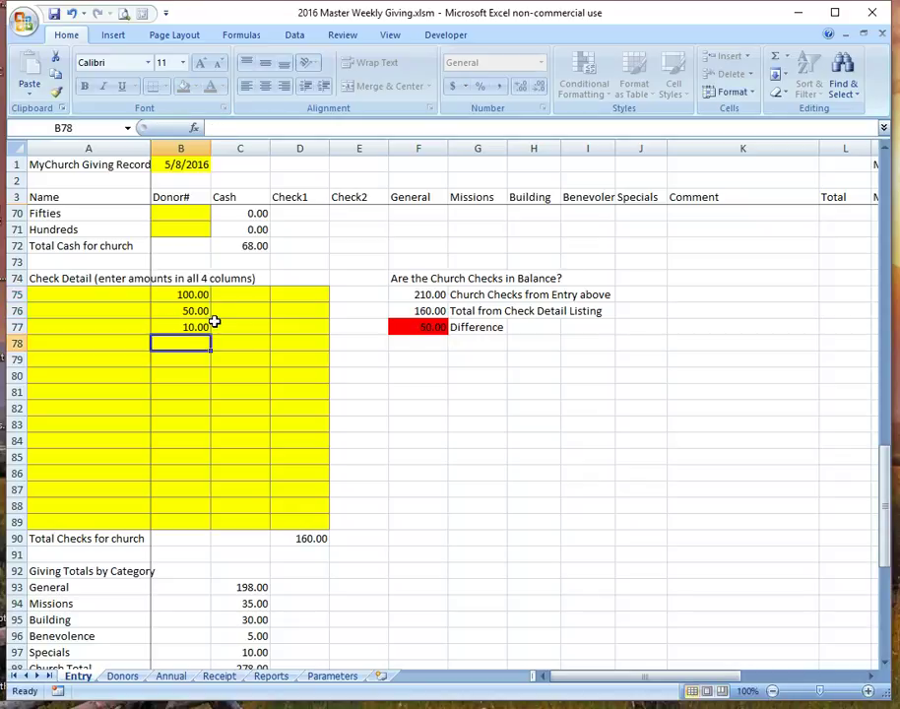
{"action": "type", "text": "50"}
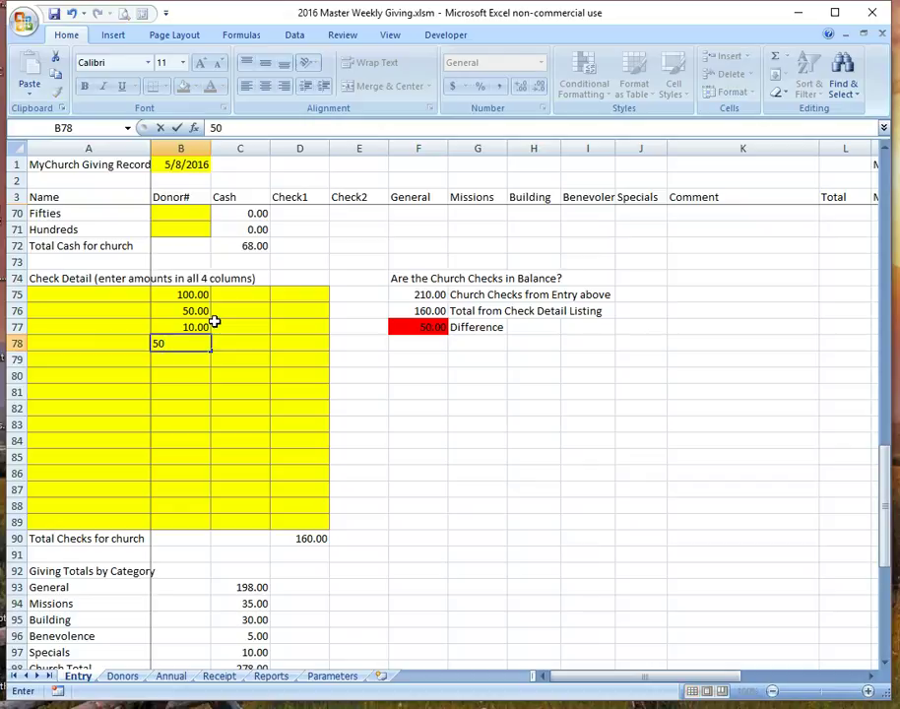
{"action": "key", "text": "Return"}
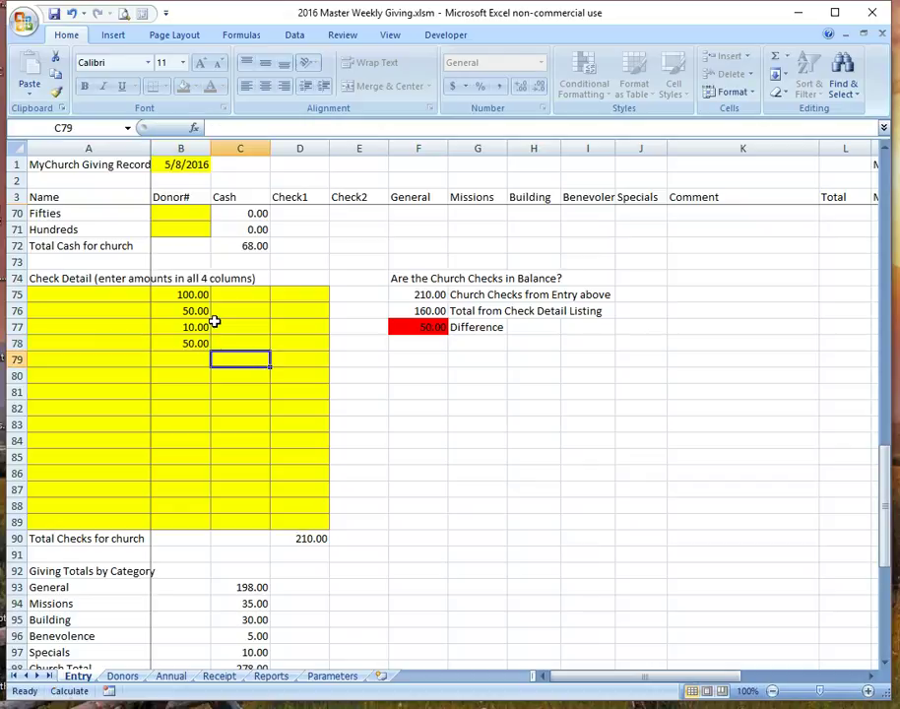
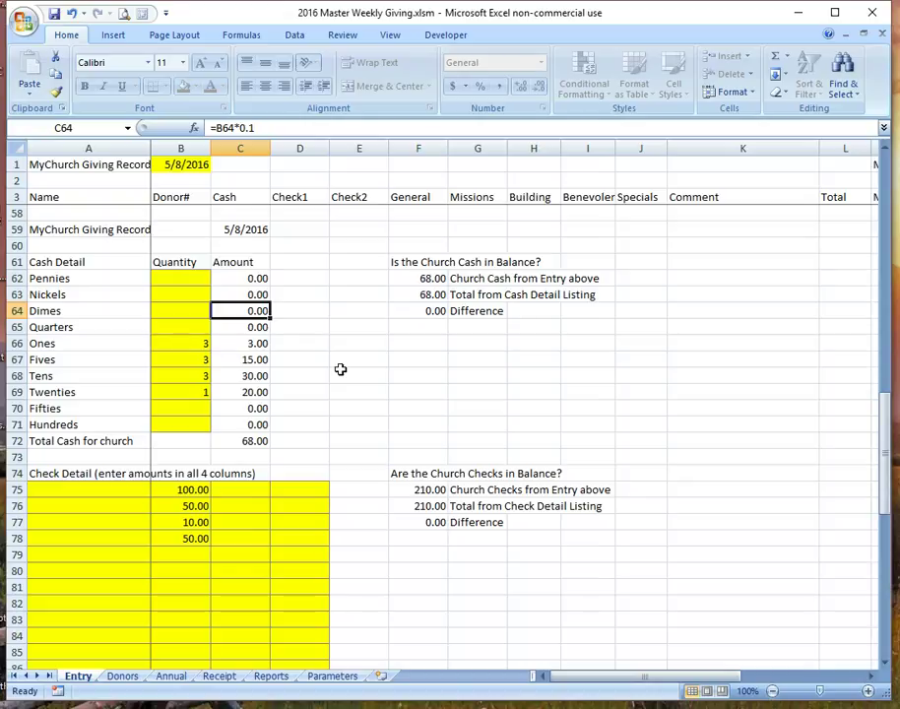
Complete and save the weekly entry with macro menu option 1, declining to print the giving information.
{"action": "scroll", "coordinate": [340, 369], "scroll_direction": "down", "scroll_amount": 6}
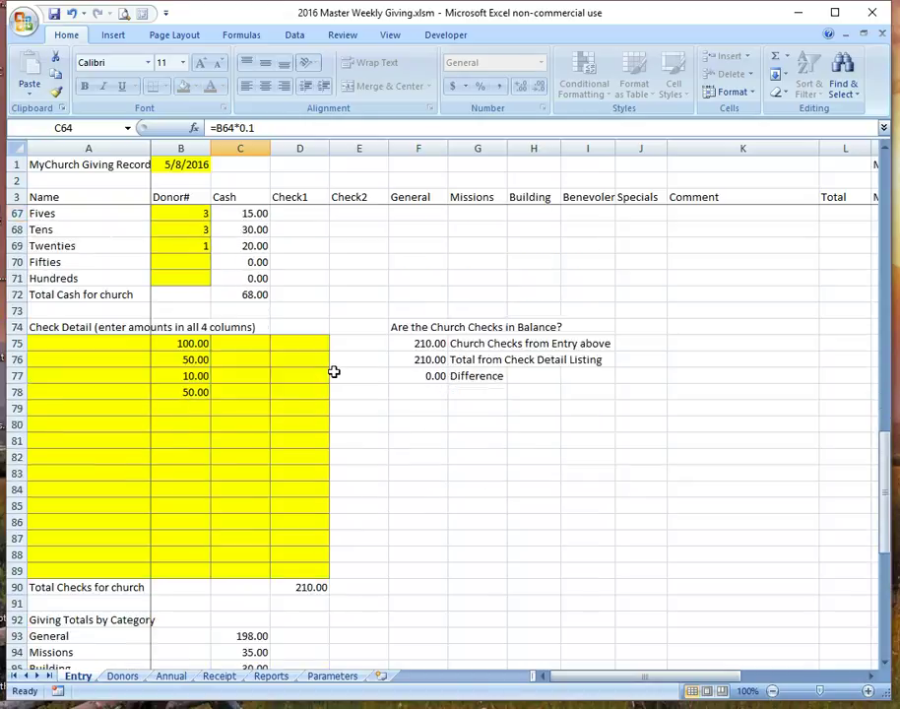
{"action": "scroll", "coordinate": [334, 371], "scroll_direction": "up", "scroll_amount": 2}
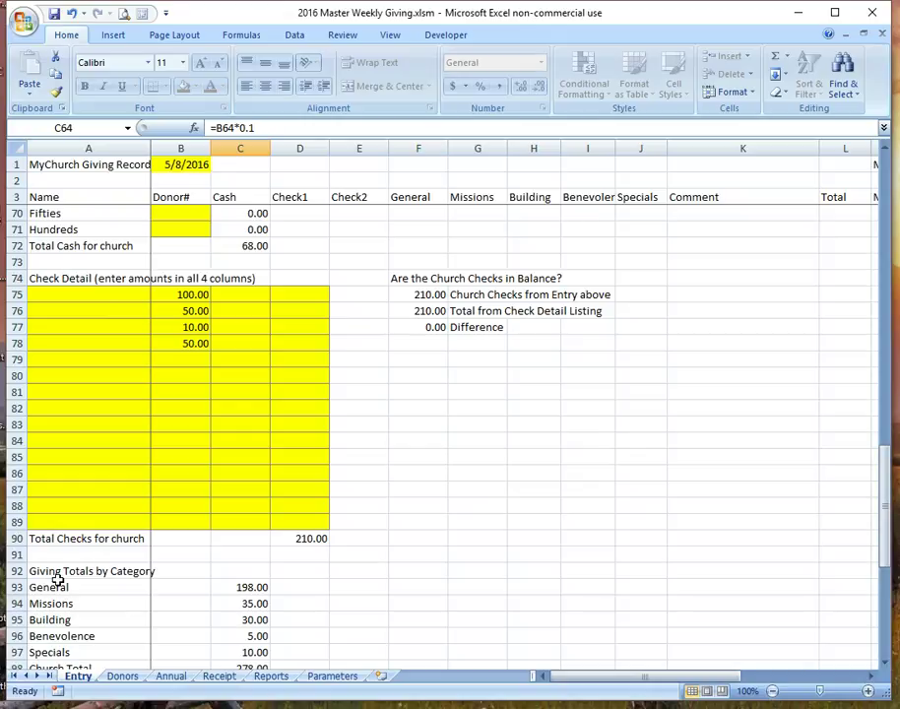
{"action": "left_click", "coordinate": [259, 588]}
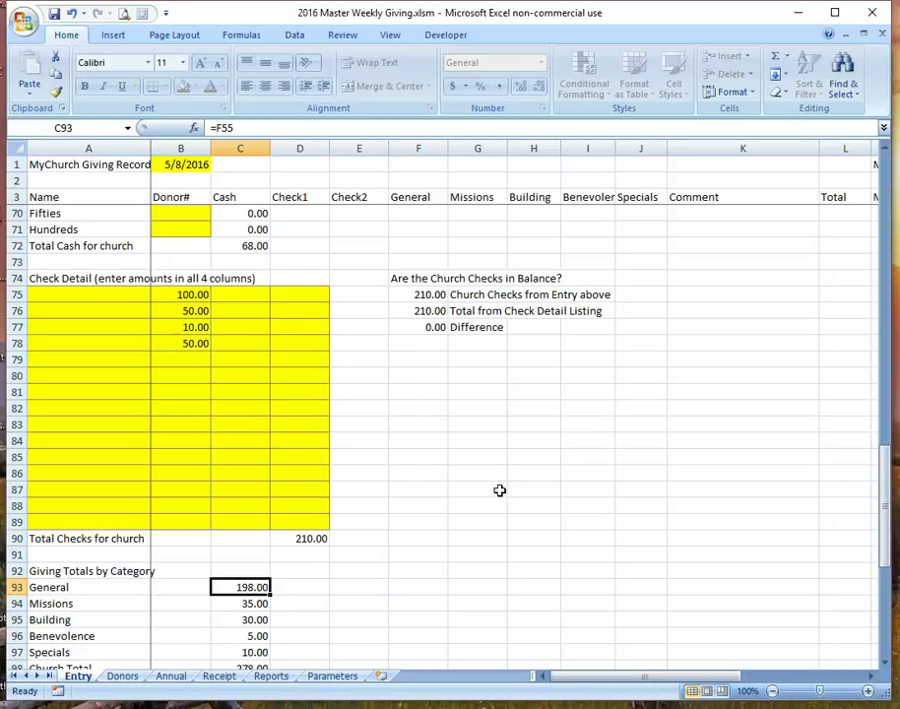
{"action": "key", "text": "ctrl+m"}
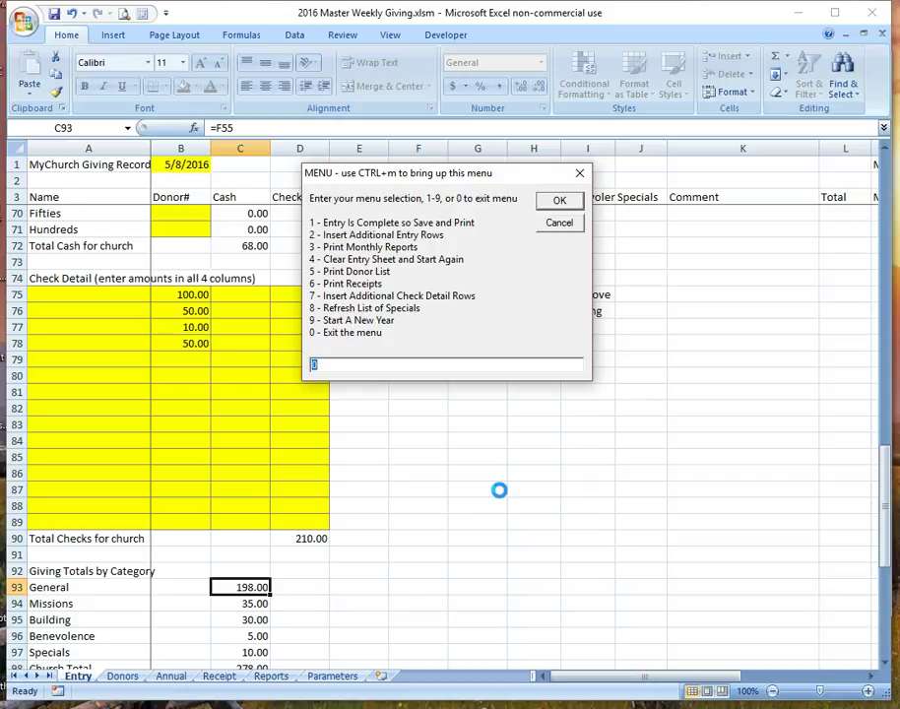
{"action": "type", "text": "1"}
{"action": "key", "text": "Return"}
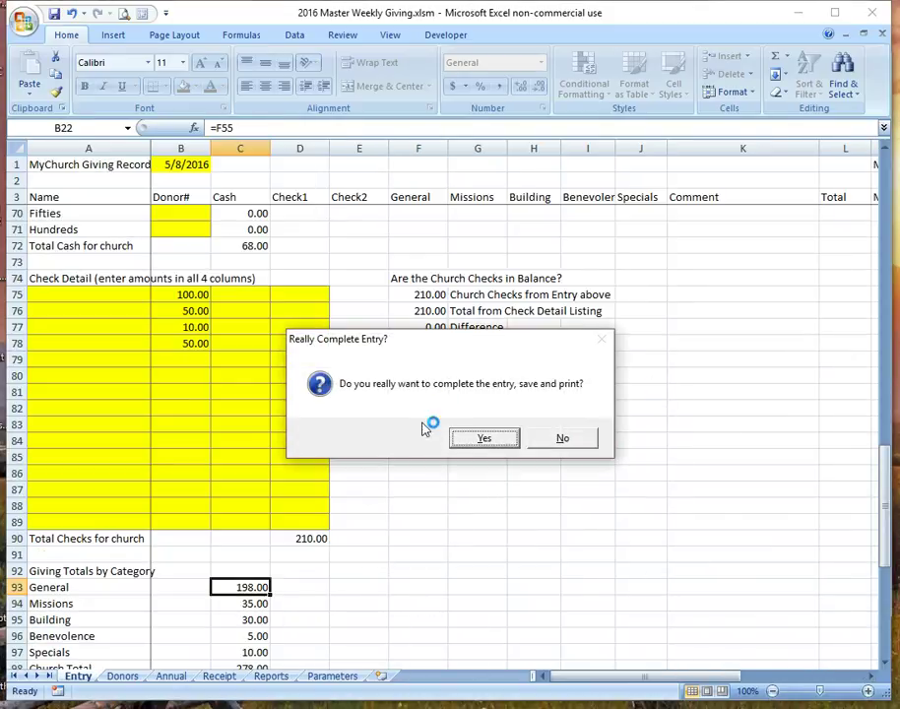
{"action": "left_click", "coordinate": [488, 437]}
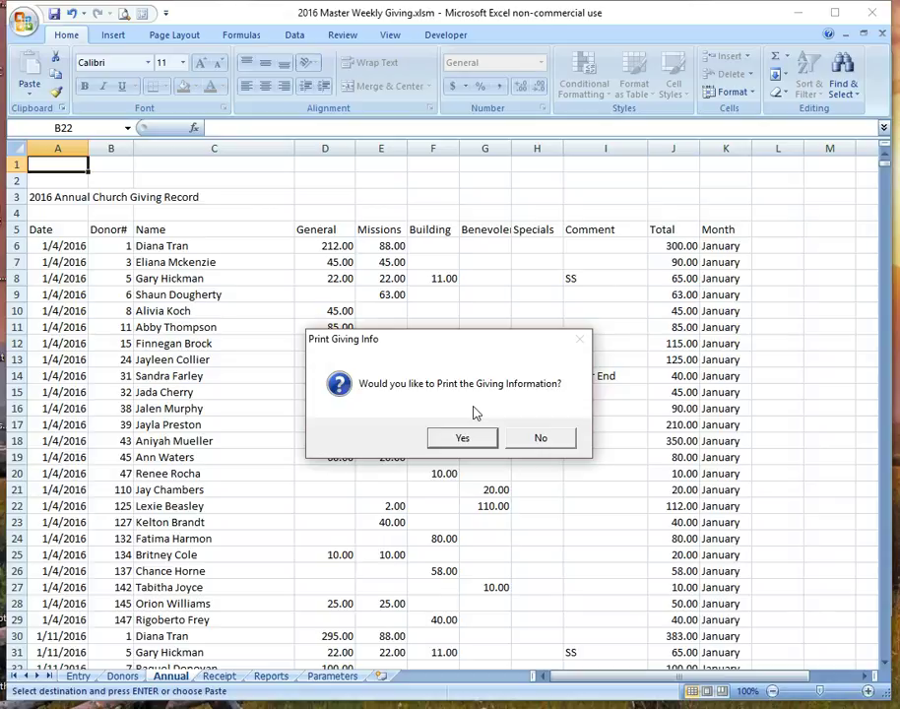
{"action": "left_click", "coordinate": [543, 440]}
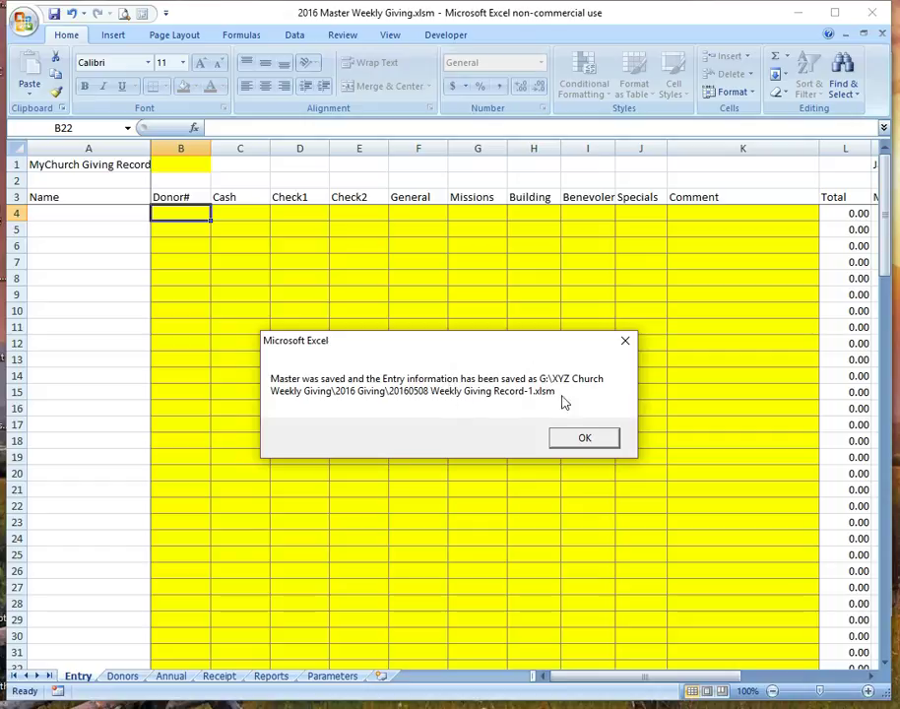
{"action": "left_click", "coordinate": [593, 442]}
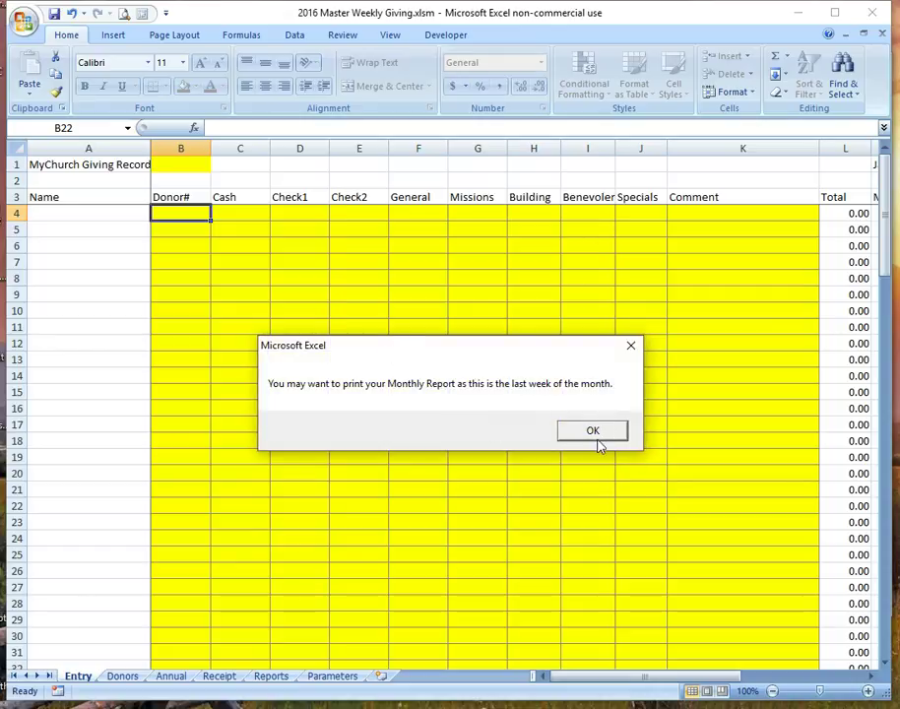
Dismiss the monthly report reminder and review the church name, address, receipt header and first receipt footer settings on the Parameters sheet.
{"action": "left_click", "coordinate": [595, 430]}
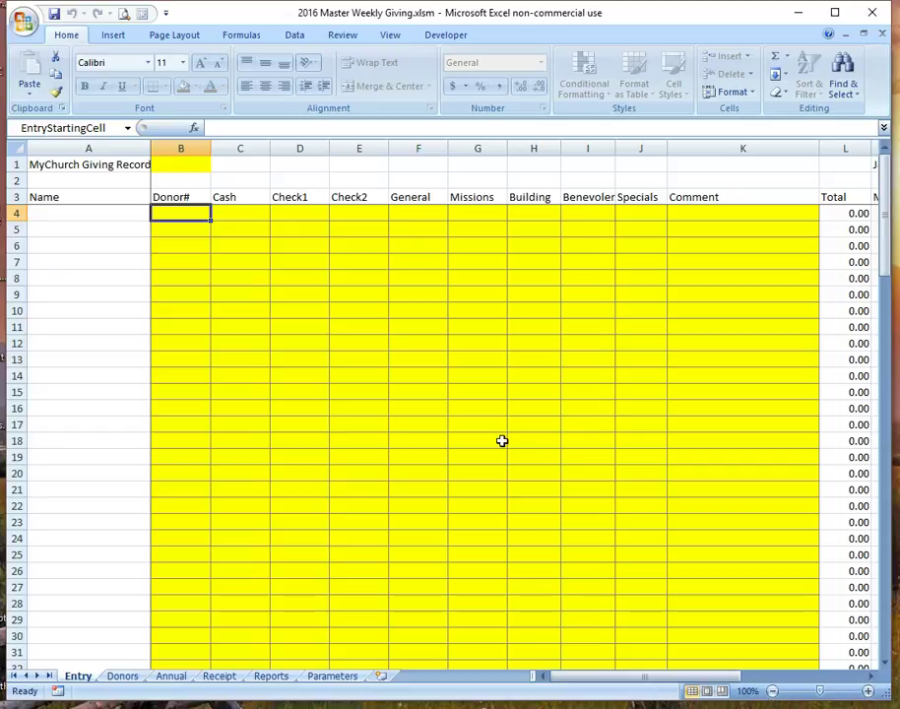
{"action": "left_click", "coordinate": [335, 675]}
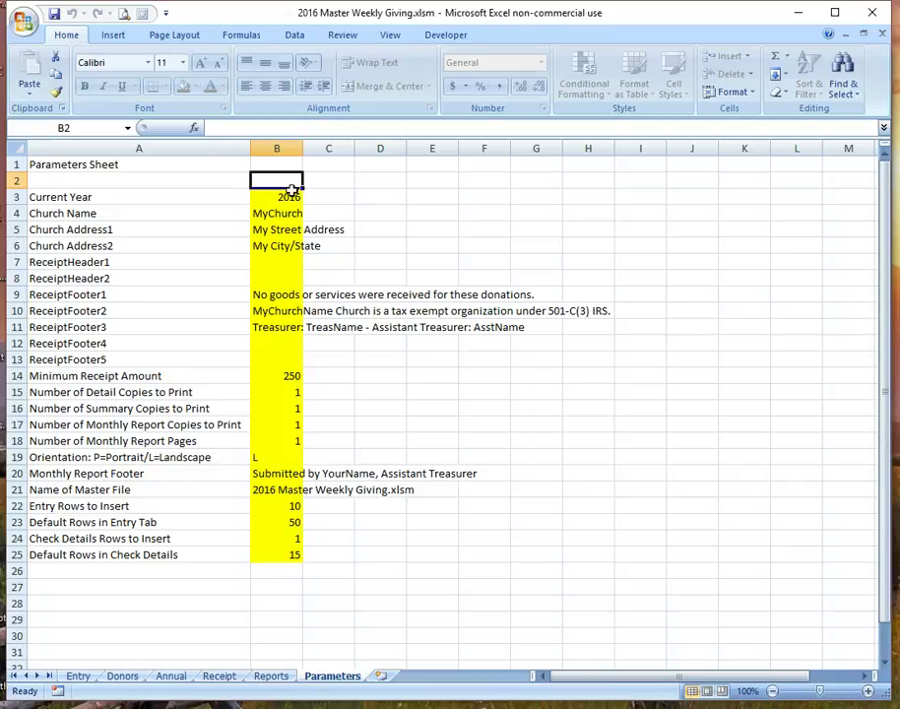
{"action": "left_click", "coordinate": [269, 210]}
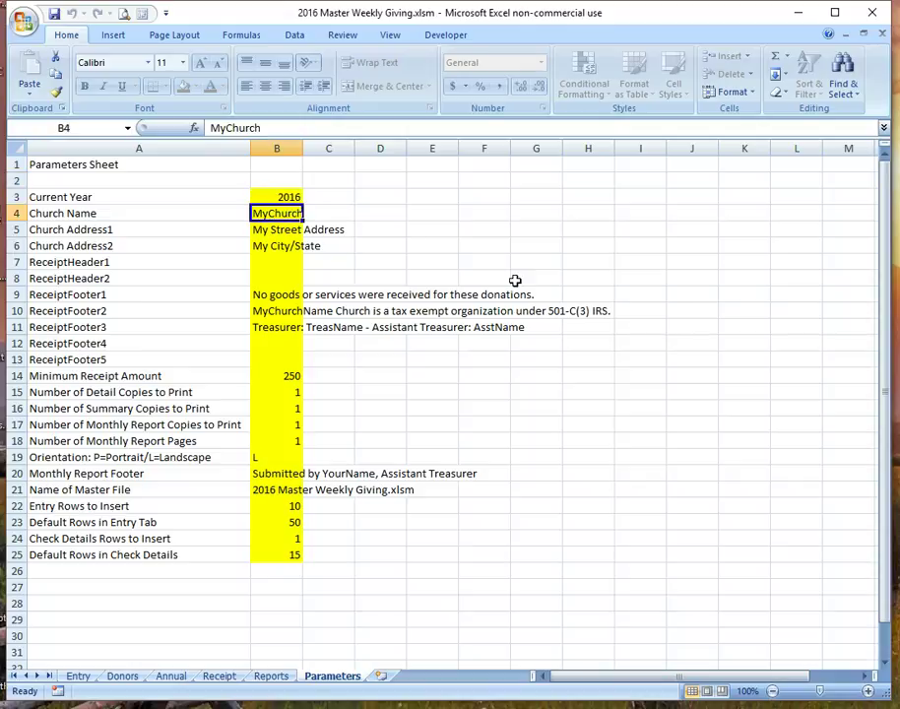
{"action": "key", "text": "Down"}
{"action": "key", "text": "Down"}
{"action": "key", "text": "Down"}
{"action": "key", "text": "Down"}
{"action": "key", "text": "Down"}
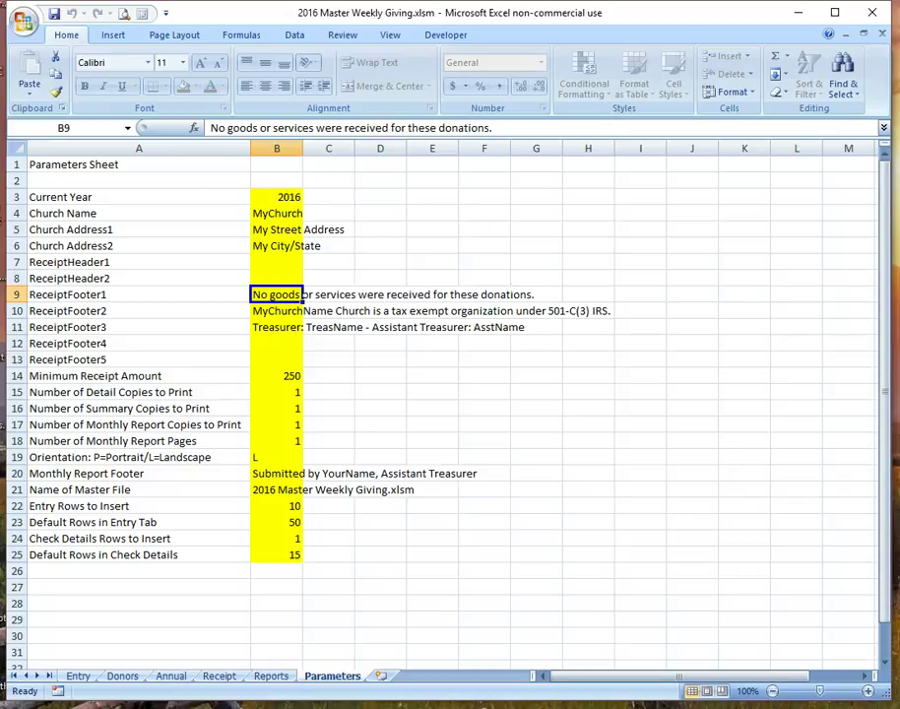
Review the giving category headings from General through Benevolence in row 3 of the Entry sheet.
{"action": "left_click", "coordinate": [75, 676]}
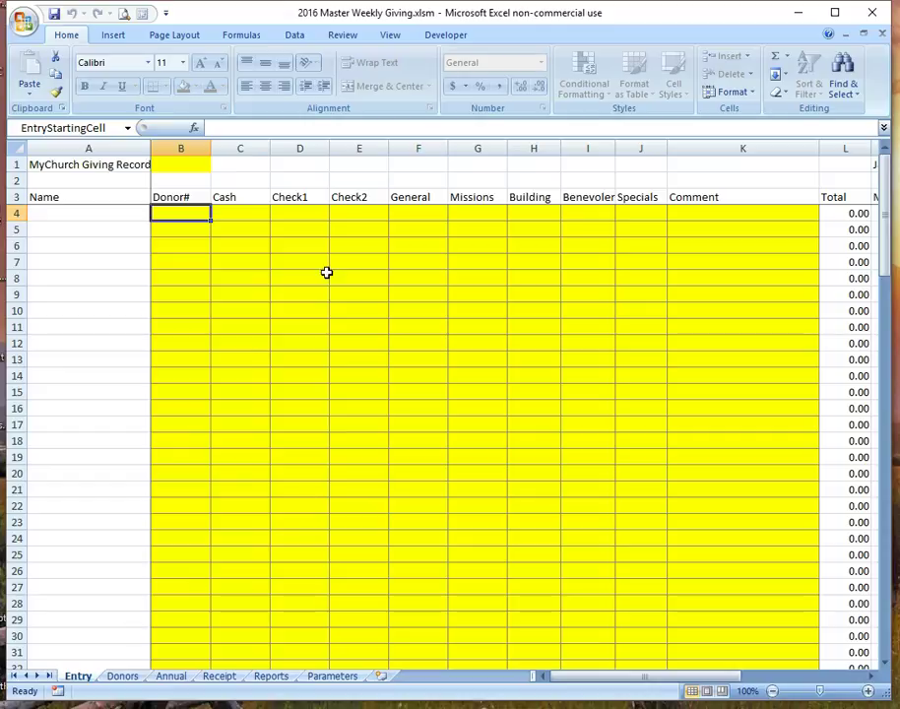
{"action": "left_click", "coordinate": [414, 199]}
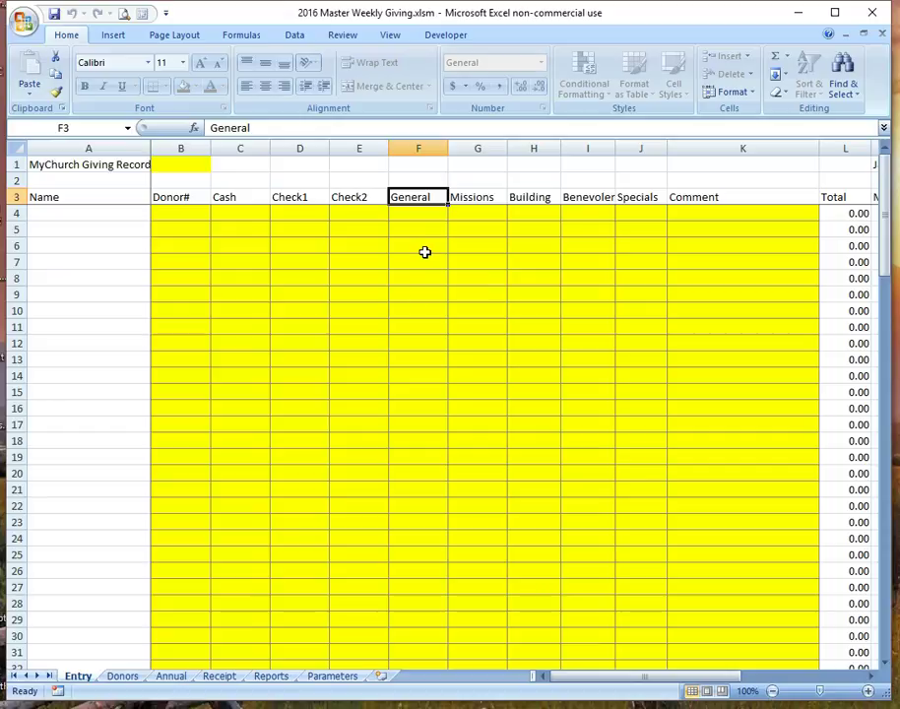
{"action": "left_click_drag", "start_coordinate": [426, 196], "coordinate": [578, 196]}
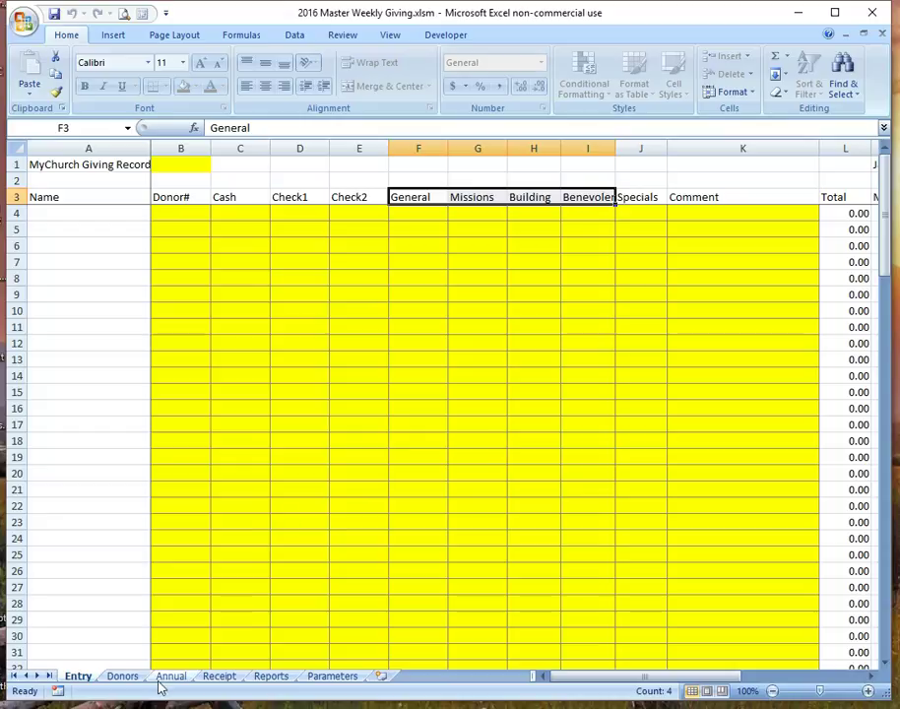
Look through the donor list on the Donors sheet and undo the accidental move of cell A2 to C2.
{"action": "left_click", "coordinate": [121, 676]}
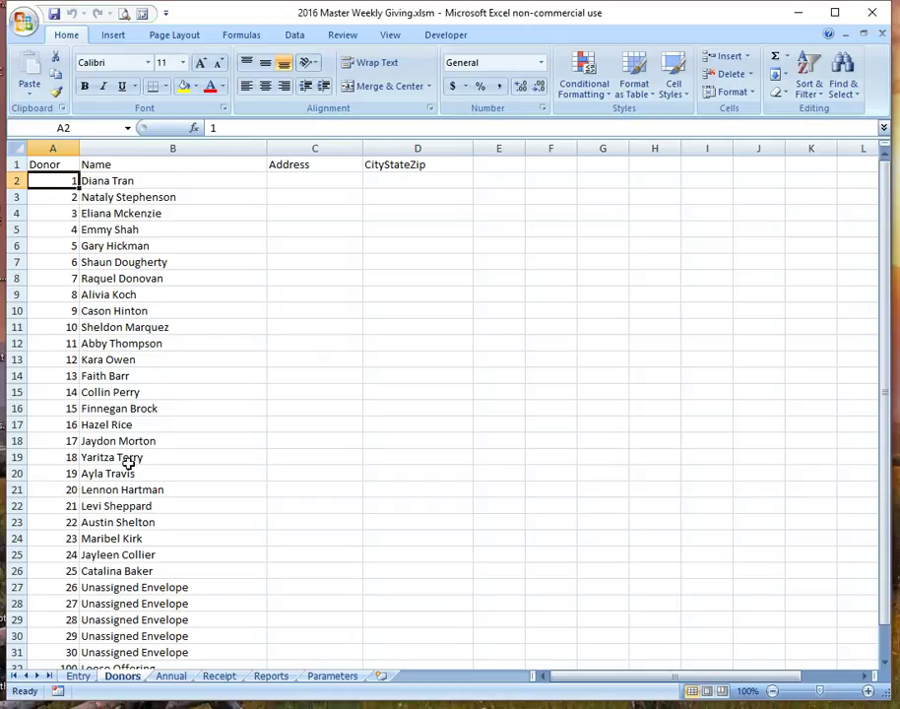
{"action": "scroll", "coordinate": [98, 514], "scroll_direction": "down", "scroll_amount": 5}
{"action": "scroll", "coordinate": [148, 426], "scroll_direction": "up", "scroll_amount": 5}
{"action": "left_click_drag", "start_coordinate": [71, 175], "coordinate": [315, 185]}
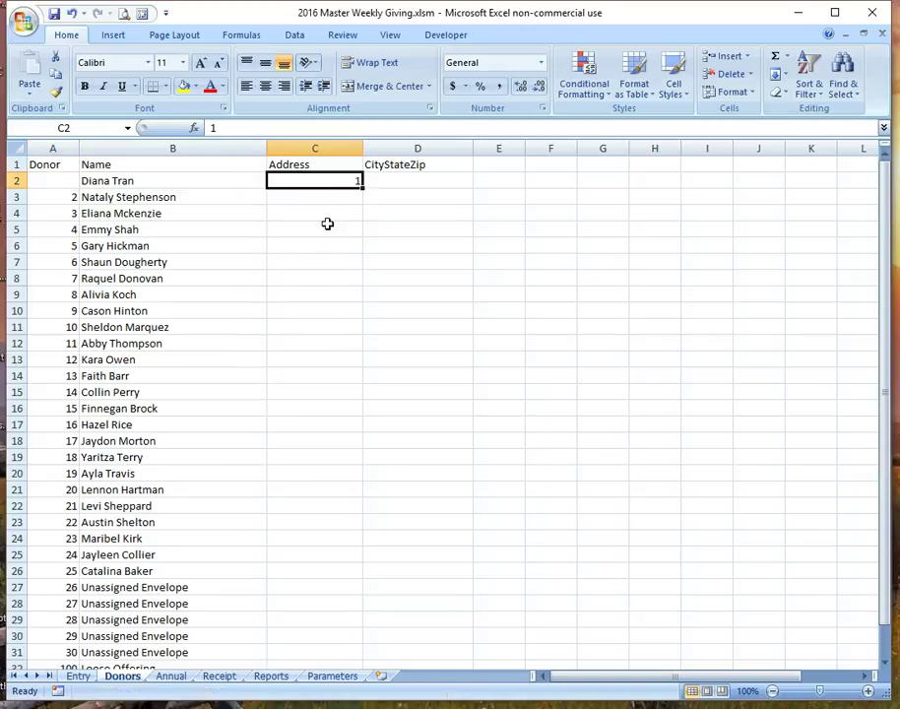
{"action": "key", "text": "ctrl+z"}
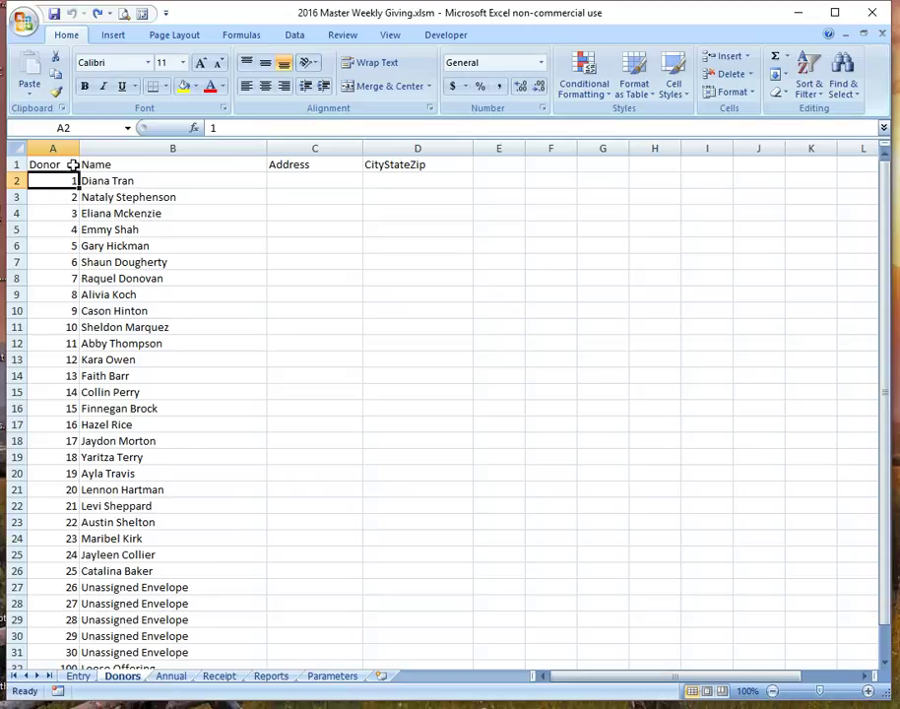
Examine the full donor list down to the first empty row, cell A34, and return to its beginning.
{"action": "scroll", "coordinate": [120, 197], "scroll_direction": "down", "scroll_amount": 6}
{"action": "scroll", "coordinate": [90, 349], "scroll_direction": "up", "scroll_amount": 5}
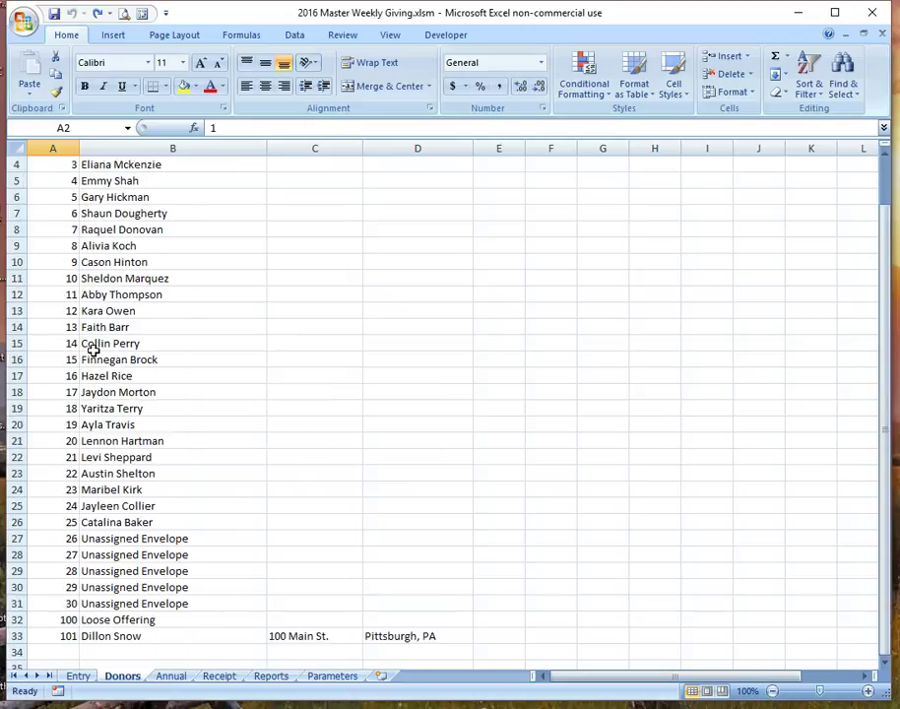
{"action": "scroll", "coordinate": [148, 382], "scroll_direction": "down", "scroll_amount": 5}
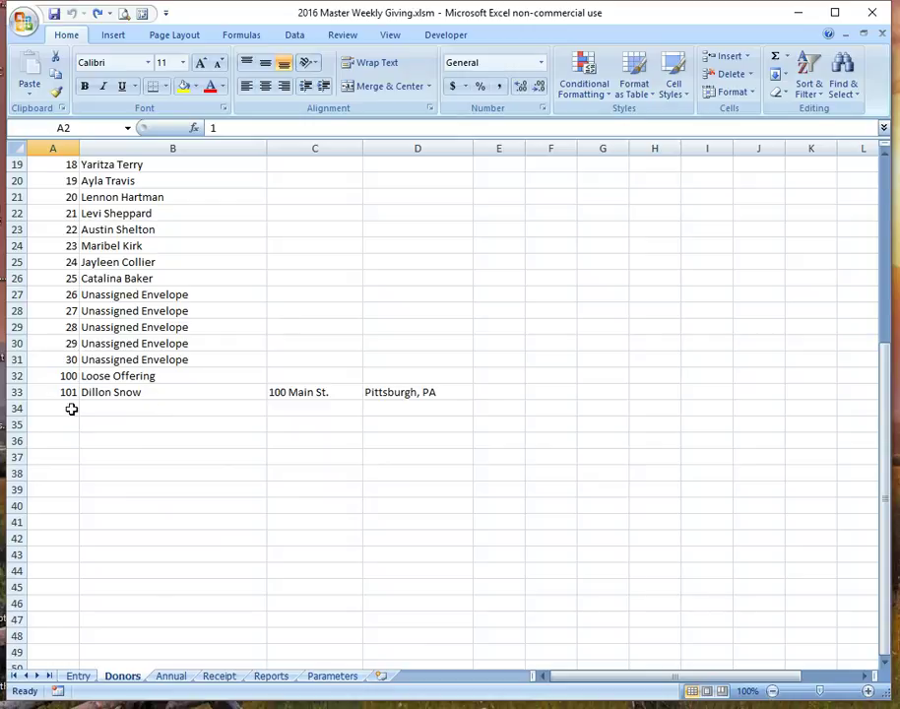
{"action": "scroll", "coordinate": [198, 406], "scroll_direction": "up", "scroll_amount": 6}
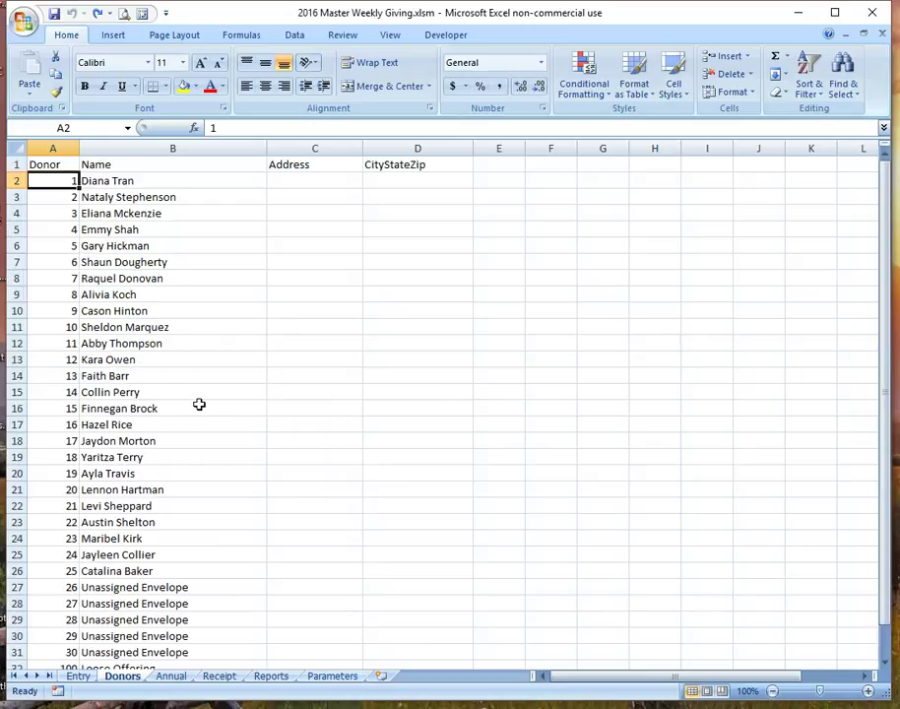
{"action": "scroll", "coordinate": [147, 374], "scroll_direction": "down", "scroll_amount": 3}
{"action": "scroll", "coordinate": [147, 374], "scroll_direction": "down", "scroll_amount": 4}
{"action": "left_click_drag", "start_coordinate": [52, 359], "coordinate": [69, 635]}
{"action": "left_click", "coordinate": [66, 363]}
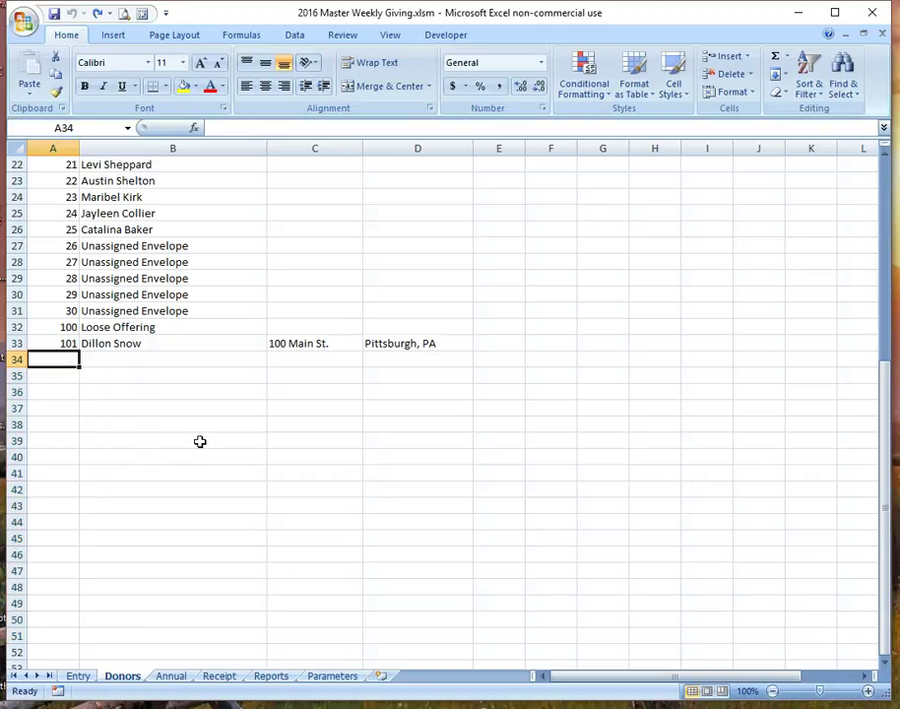
{"action": "scroll", "coordinate": [183, 464], "scroll_direction": "up", "scroll_amount": 5}
{"action": "scroll", "coordinate": [183, 464], "scroll_direction": "up", "scroll_amount": 2}
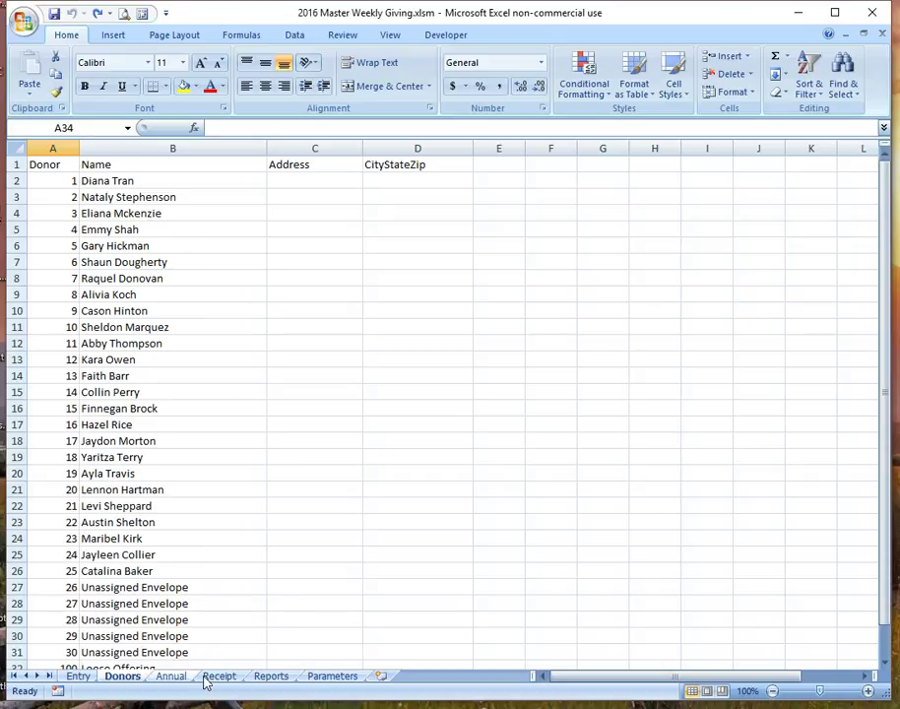
Review the Annual giving record and the monthly category amounts and totals in the Reports sheet's monthly giving report.
{"action": "left_click", "coordinate": [174, 677]}
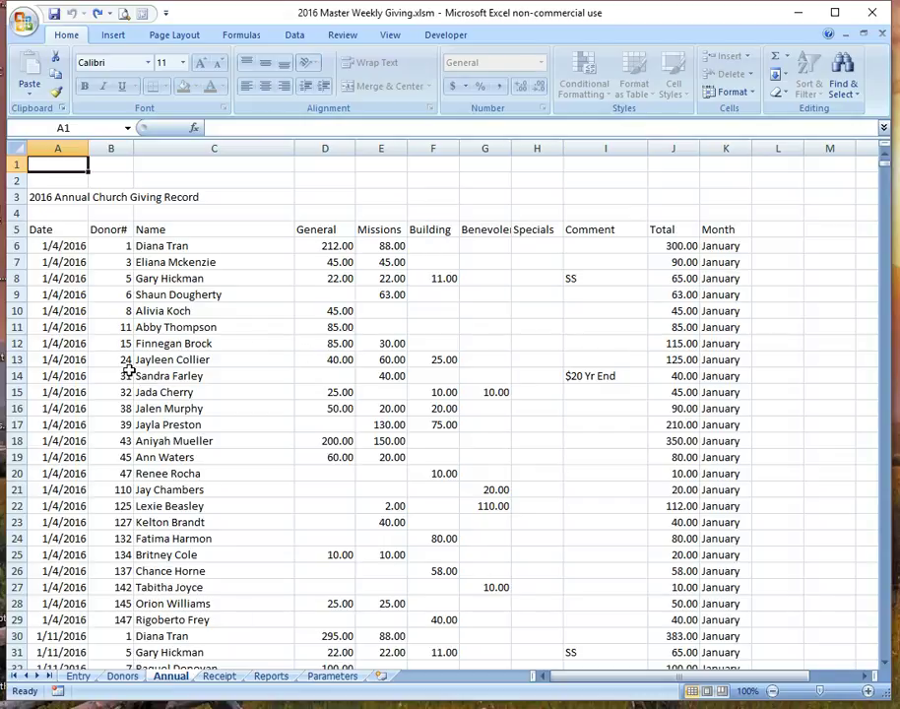
{"action": "left_click", "coordinate": [282, 677]}
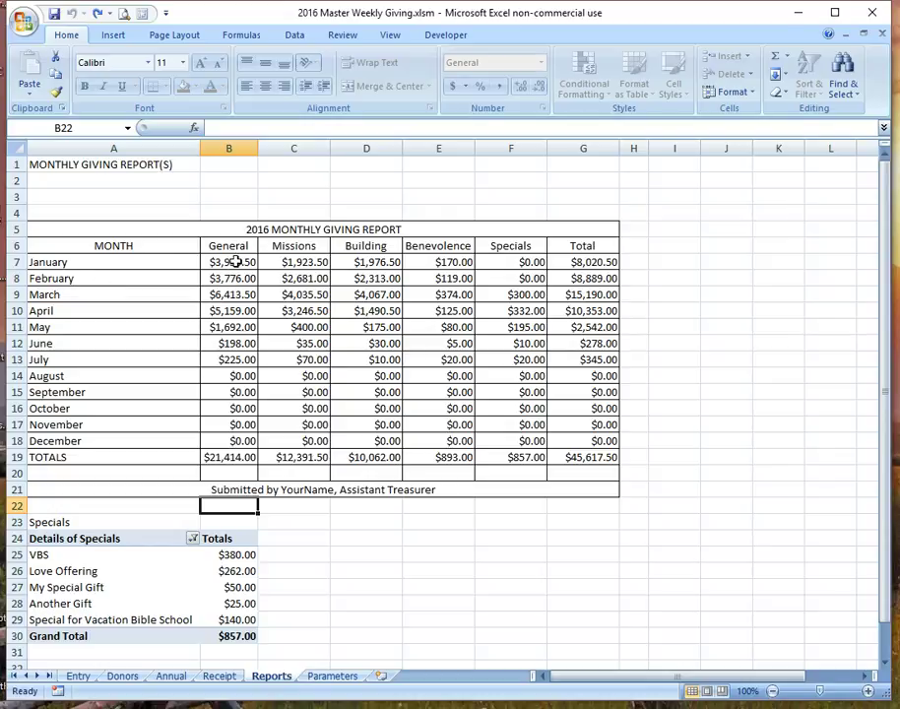
{"action": "left_click", "coordinate": [250, 262]}
{"action": "left_click_drag", "start_coordinate": [250, 262], "coordinate": [527, 455]}
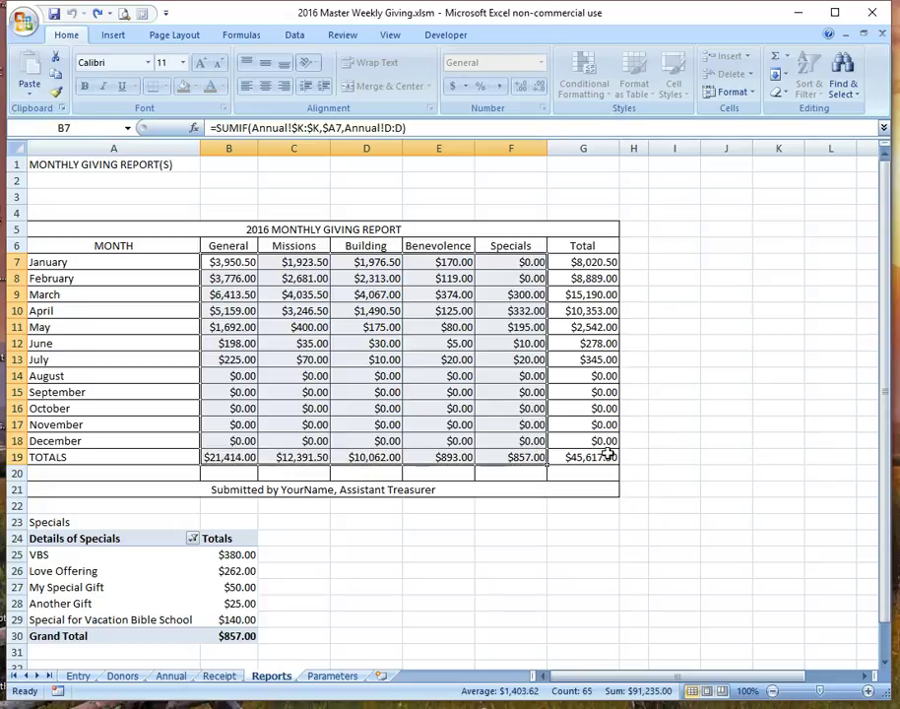
{"action": "left_click", "coordinate": [94, 199]}
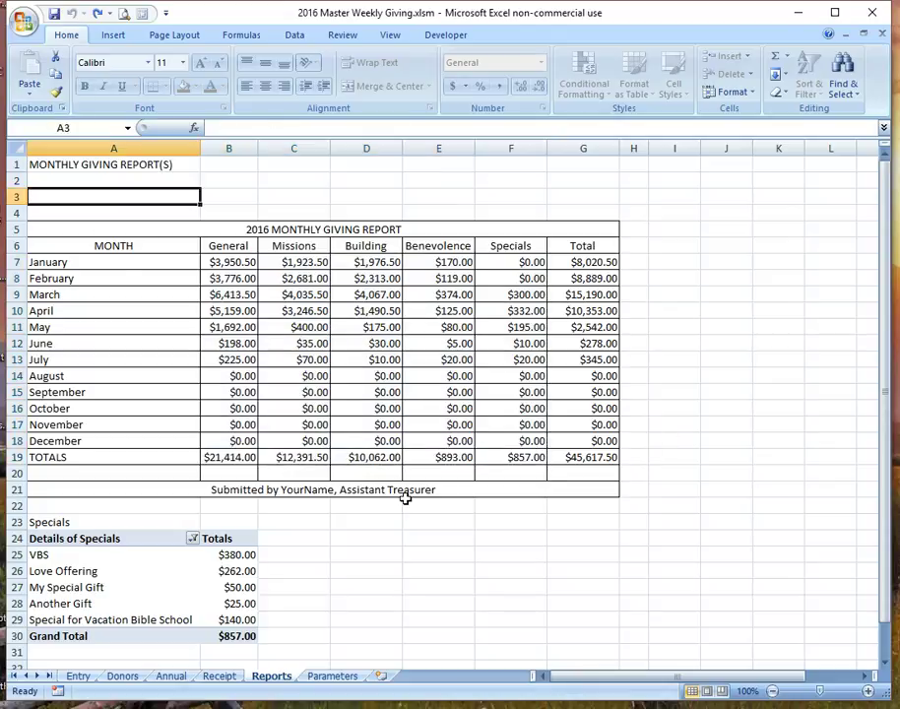
Display the annual giving receipt on the Receipt sheet for donor number 2 and for donor number 3.
{"action": "left_click", "coordinate": [219, 677]}
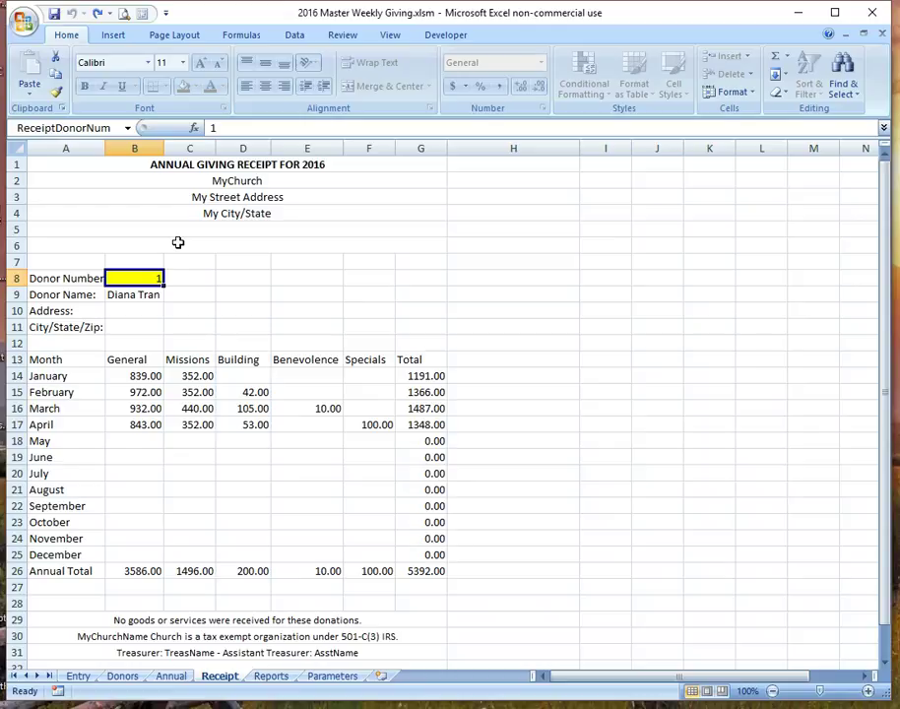
{"action": "type", "text": "2"}
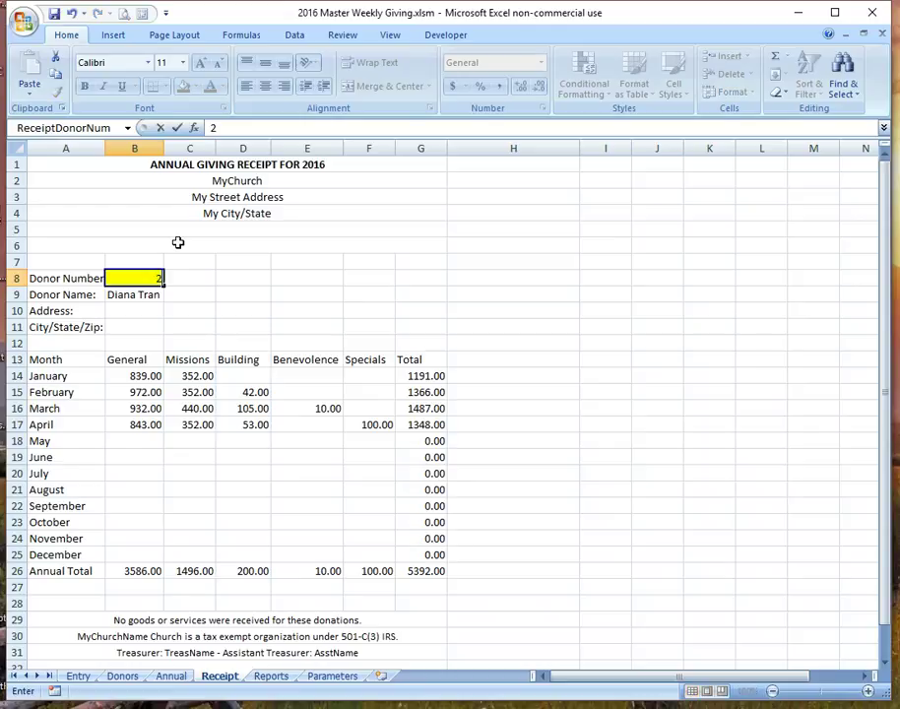
{"action": "key", "text": "Return"}
{"action": "key", "text": "Up"}
{"action": "key", "text": "BackSpace"}
{"action": "type", "text": "3"}
{"action": "key", "text": "Return"}
{"action": "key", "text": "Up"}
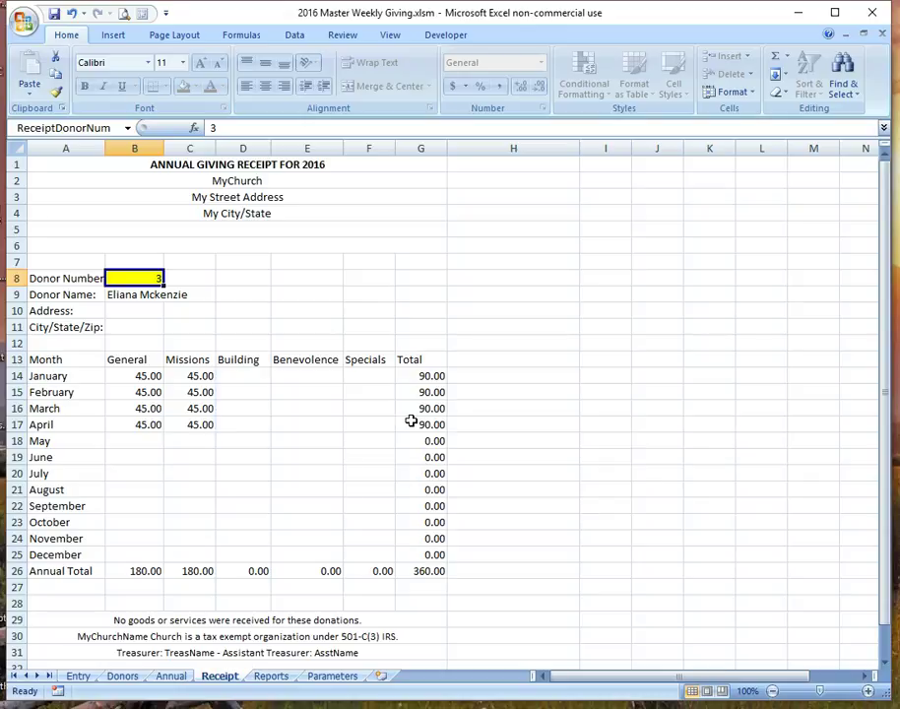
Check the receipt printing option in the macro menu and leave the menu without running anything.
{"action": "key", "text": "ctrl+m"}
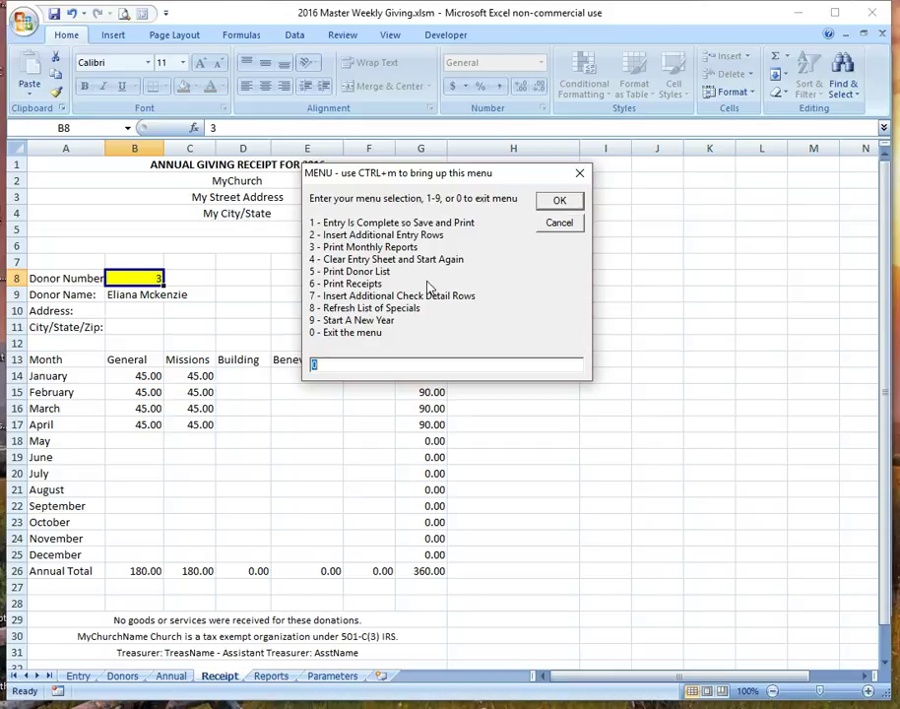
{"action": "left_click", "coordinate": [568, 223]}
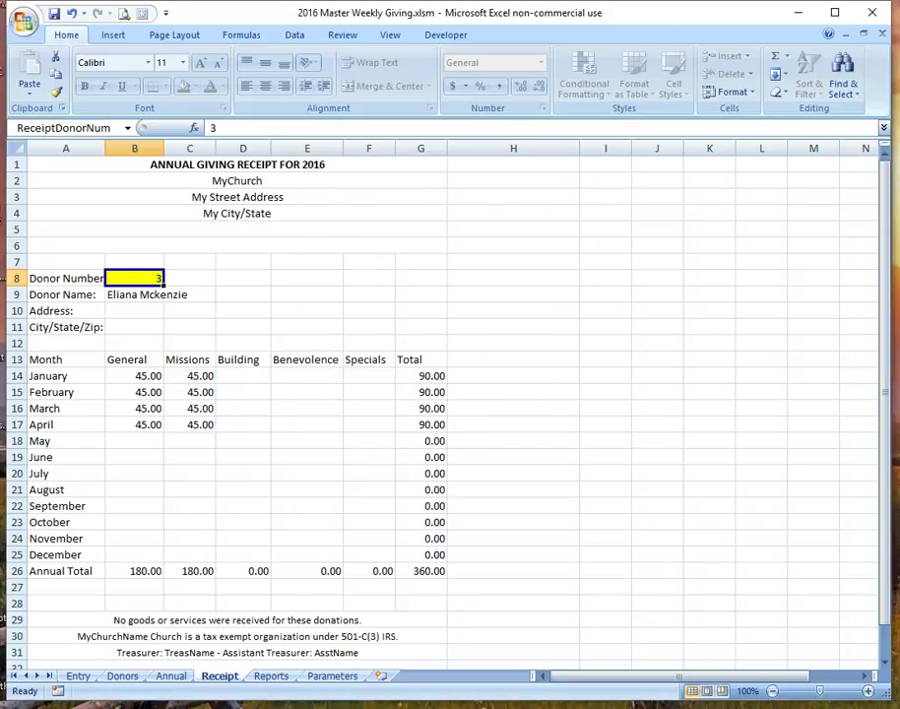